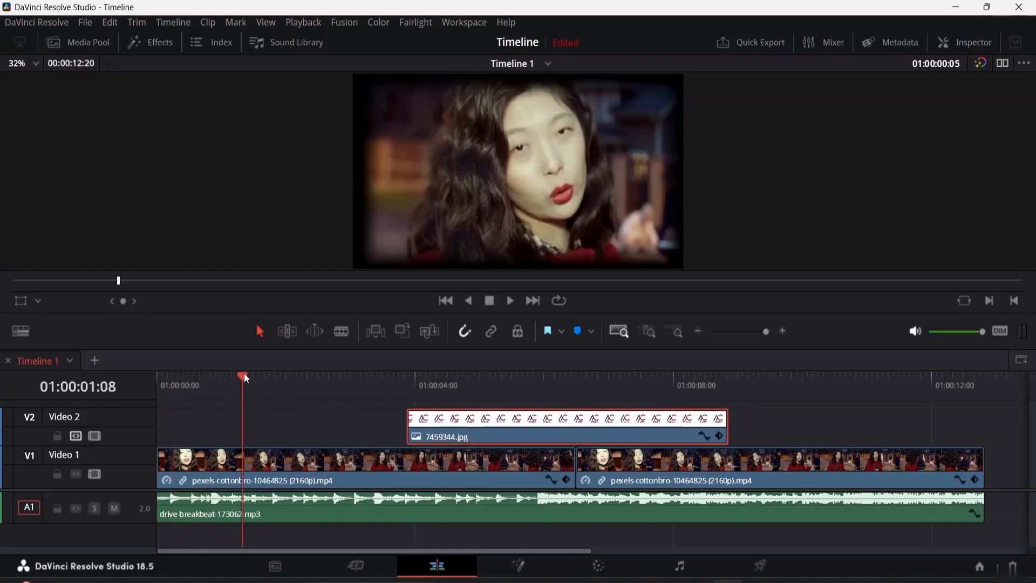
# Step: Play and scrub the timeline around the cut between the two video clips on Video 1 to review the switch
pyautogui.click(406, 378)
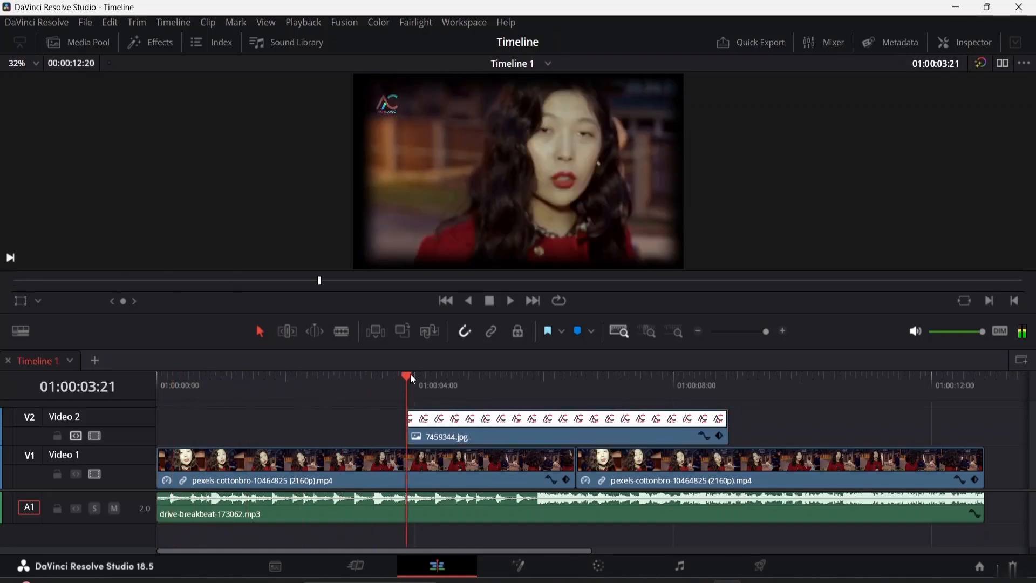
pyautogui.click(429, 379)
pyautogui.moveTo(430, 380); pyautogui.dragTo(536, 397)
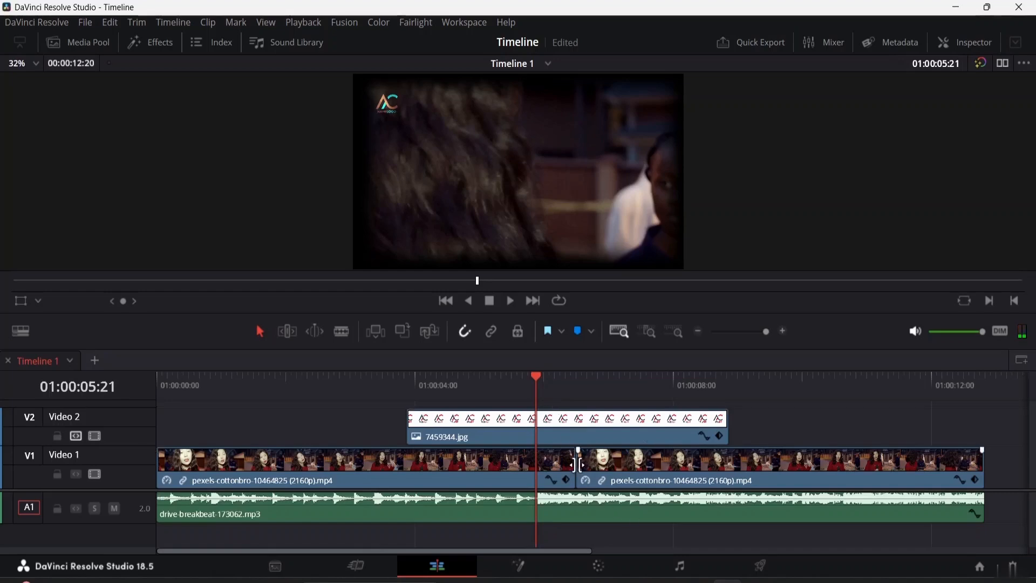
pyautogui.press('space')
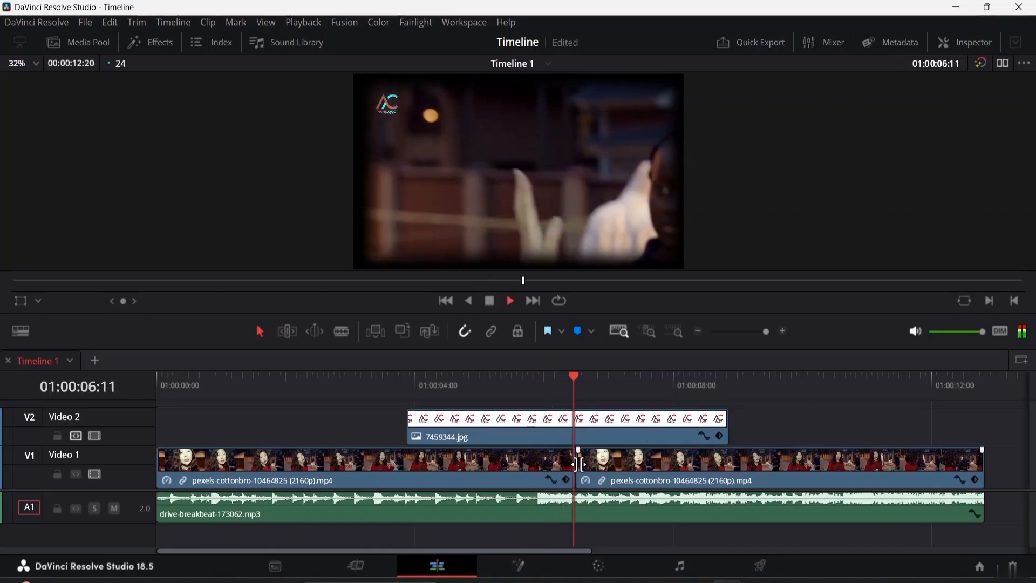
pyautogui.press('space')
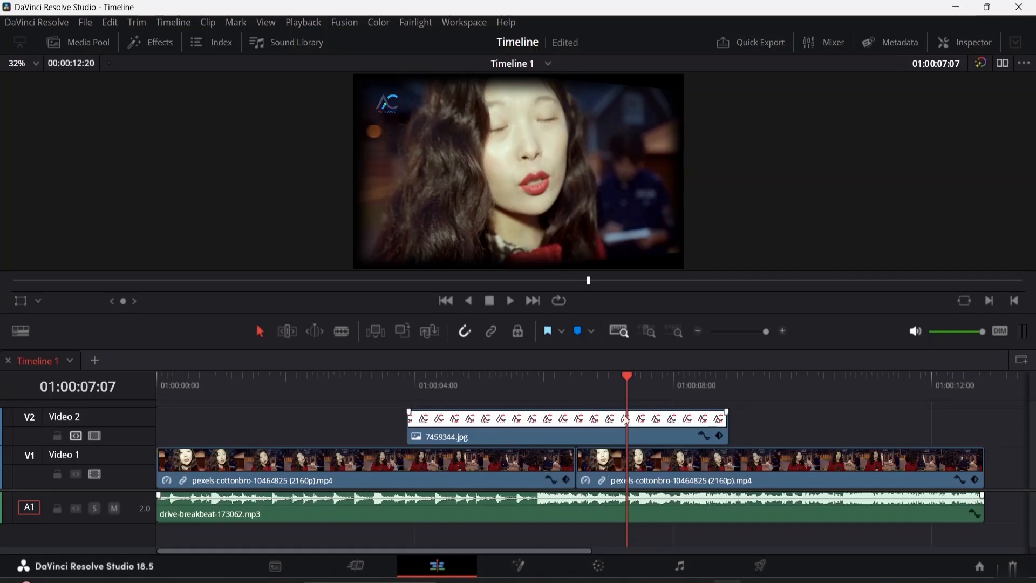
pyautogui.moveTo(628, 377); pyautogui.dragTo(608, 408)
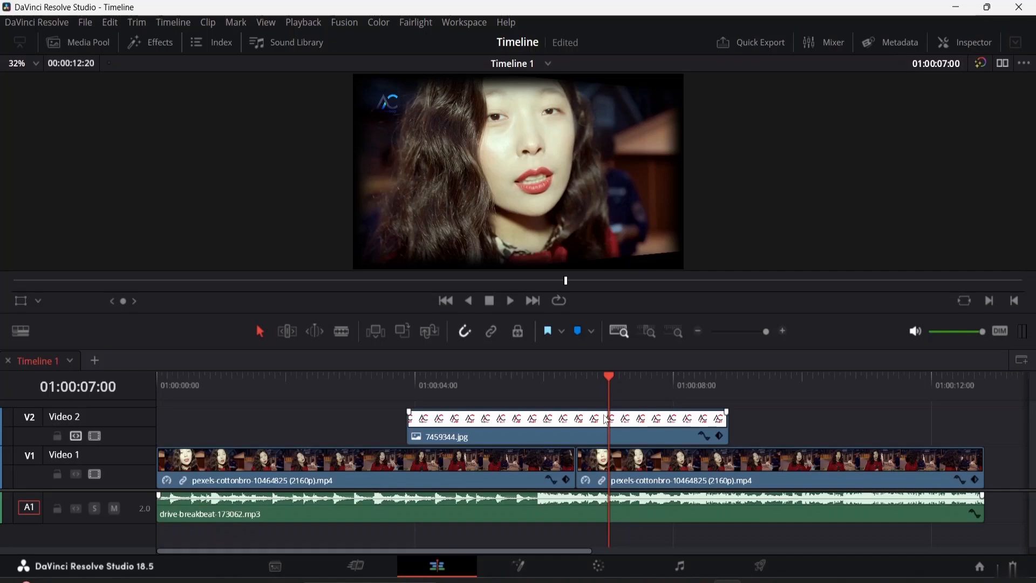
pyautogui.moveTo(609, 372); pyautogui.dragTo(567, 374)
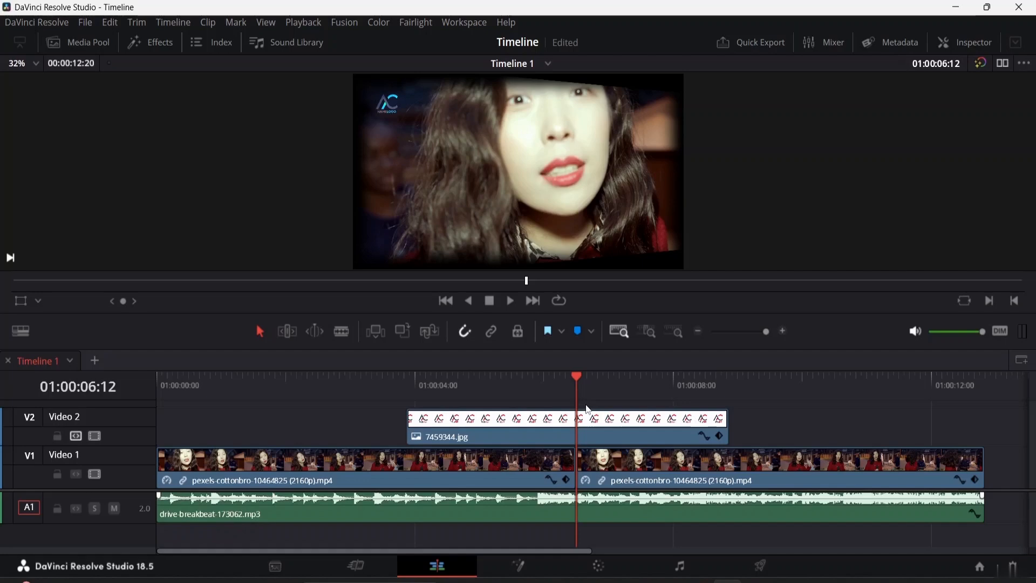
# Step: Select the edit point between the two Video 1 clips and show its available cross dissolve options
pyautogui.click(605, 471)
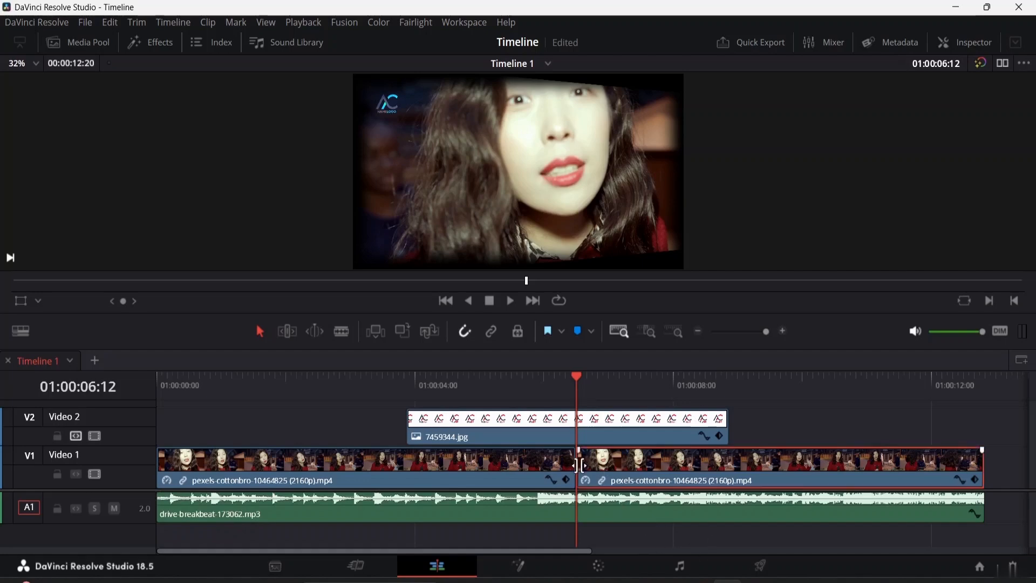
pyautogui.rightClick(577, 467)
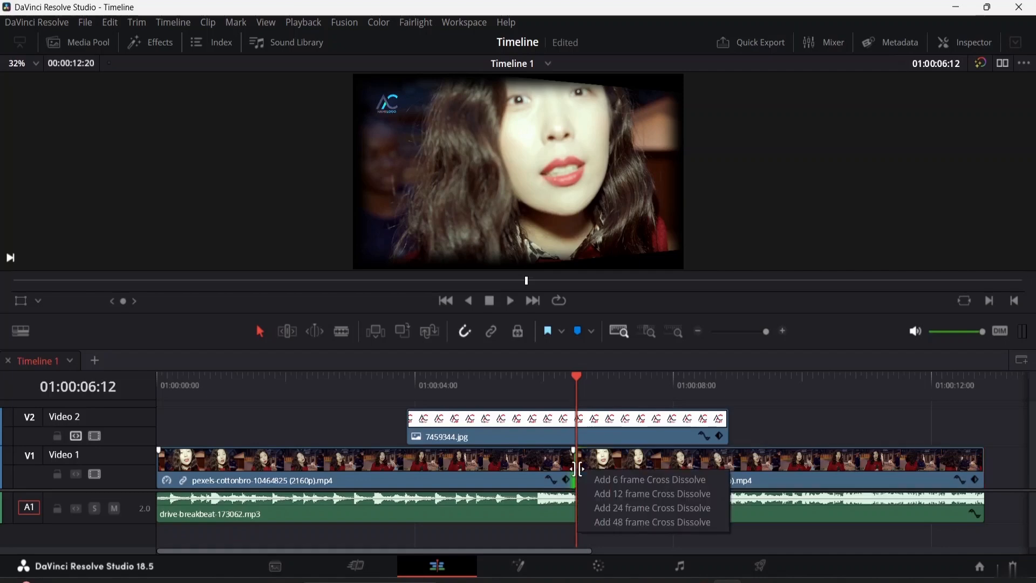
pyautogui.click(577, 468)
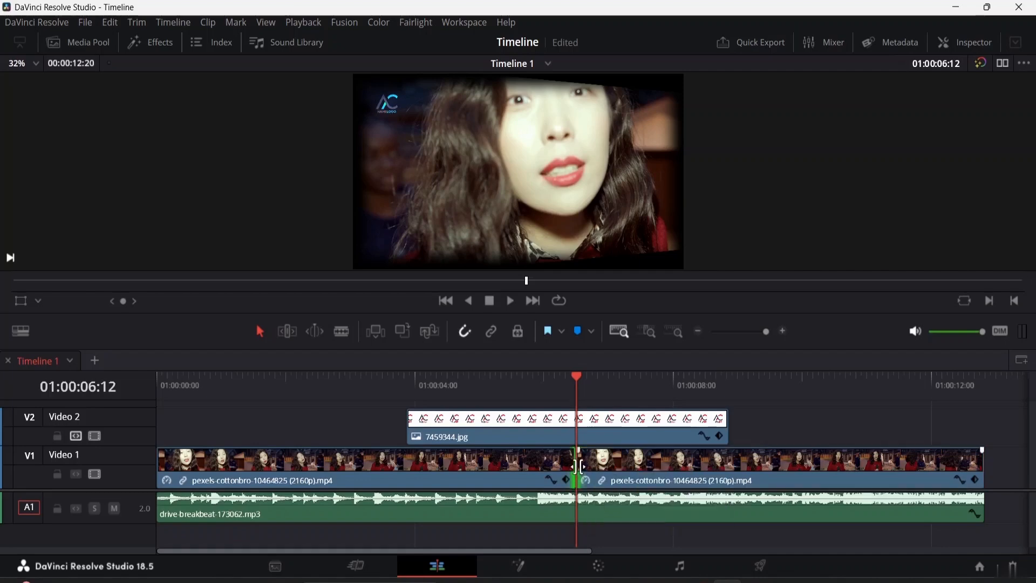
pyautogui.rightClick(579, 464)
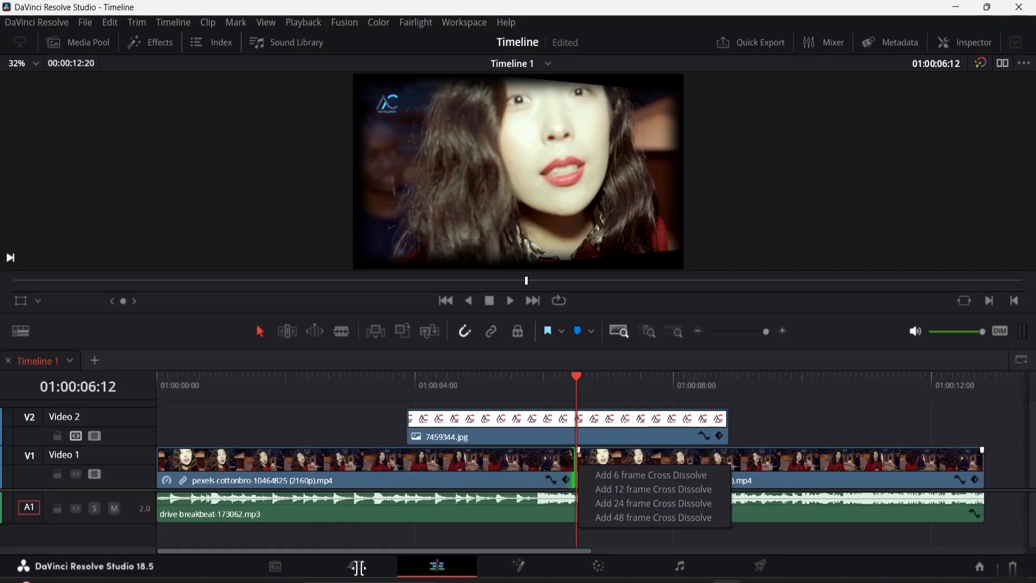
# Step: Switch to the Cut page and open the trim view of the edit point between the two video clips
pyautogui.click(361, 568)
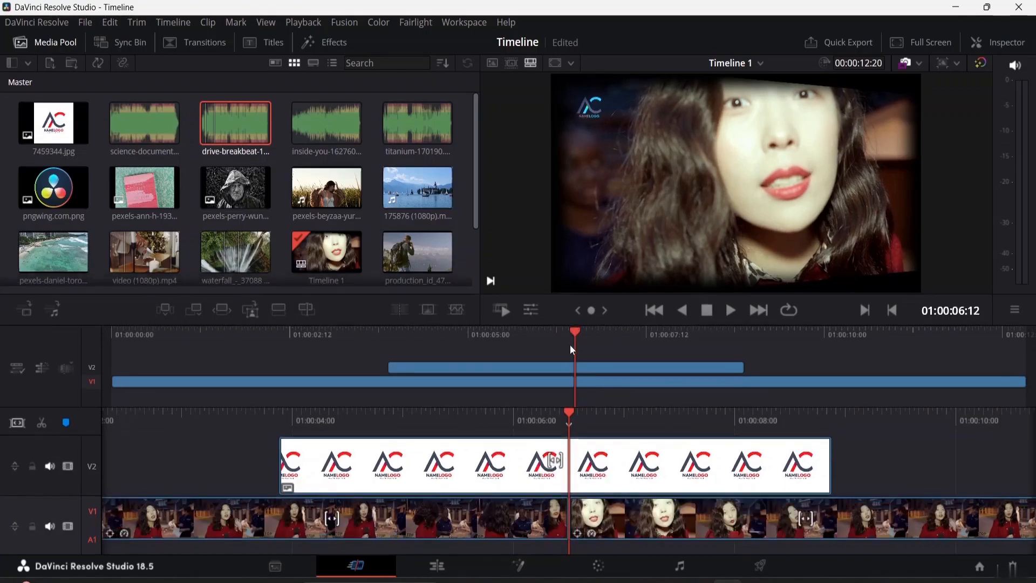
pyautogui.moveTo(575, 336); pyautogui.dragTo(529, 333)
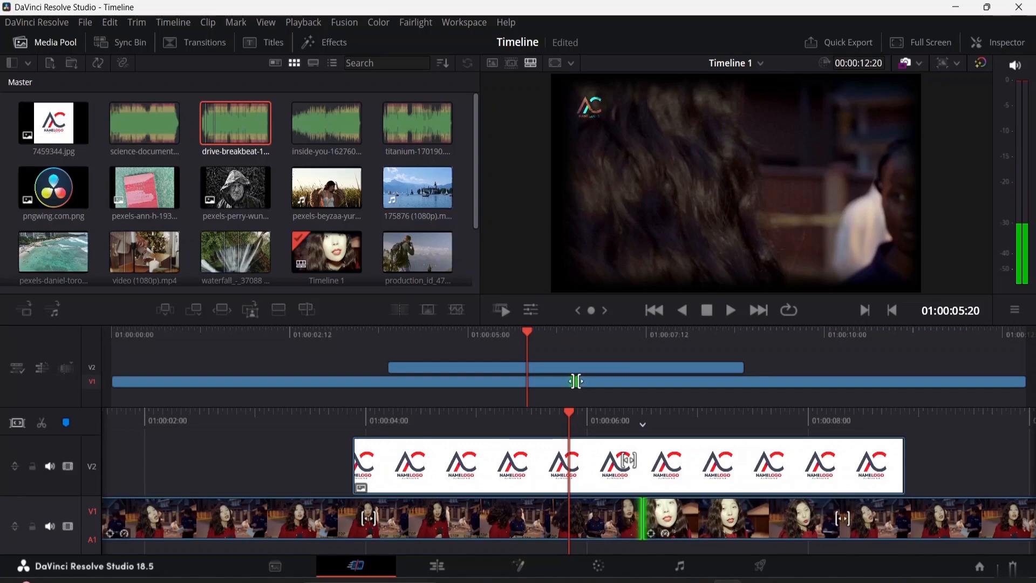
pyautogui.click(575, 381)
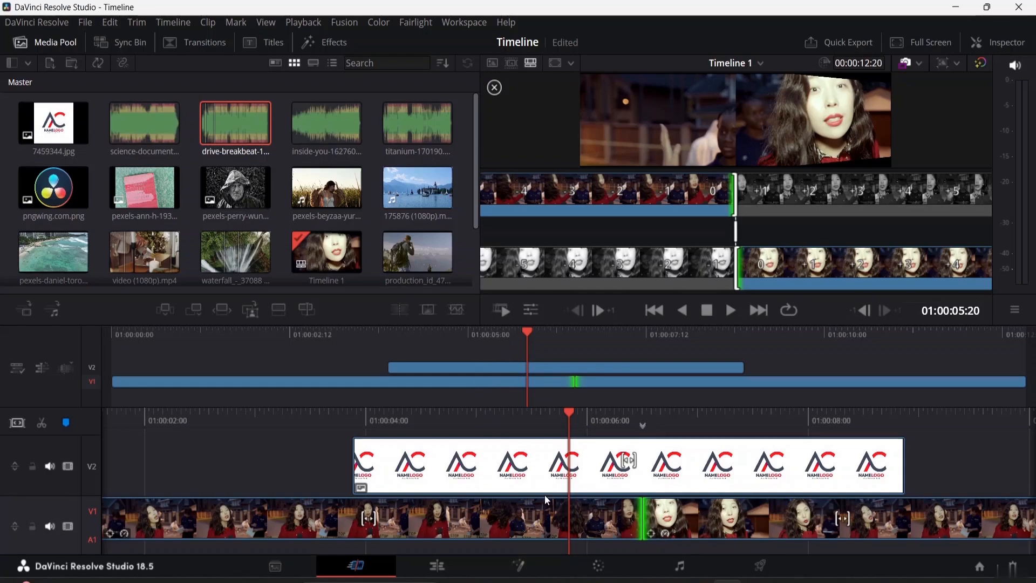
# Step: Return to the Edit page, show the effects library and select the Cross Fade -3 dB transition
pyautogui.click(447, 562)
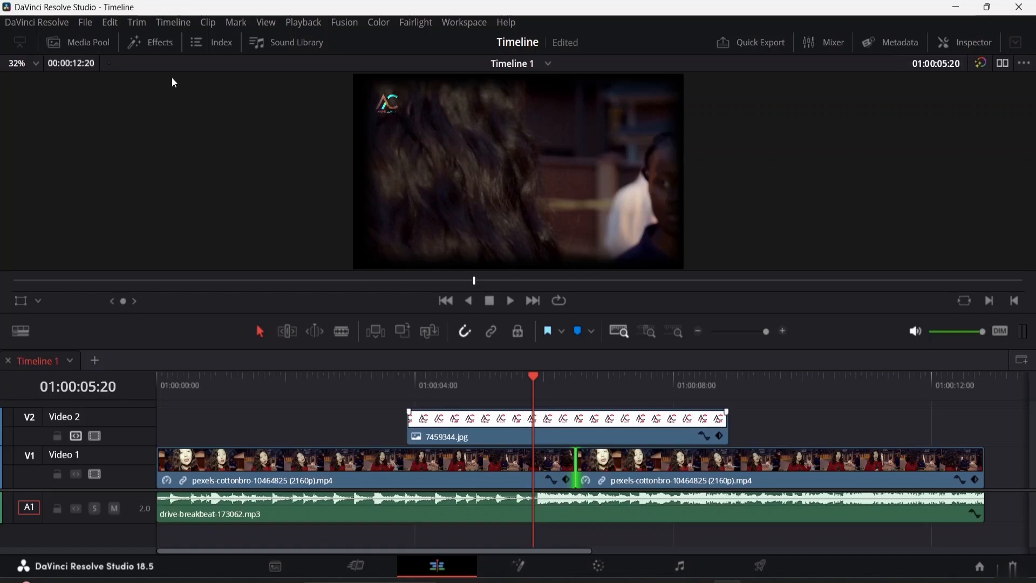
pyautogui.click(160, 43)
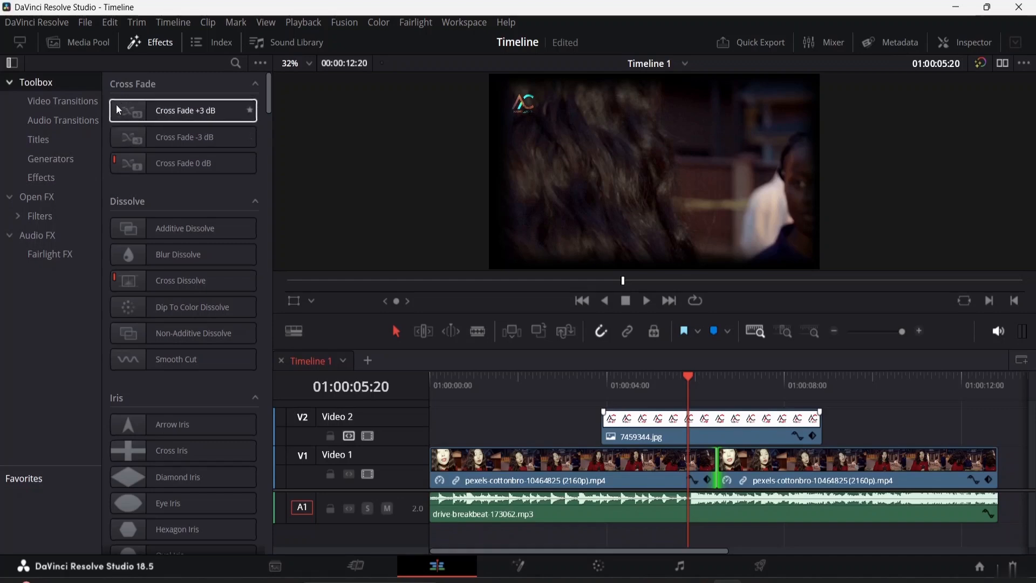
pyautogui.click(125, 141)
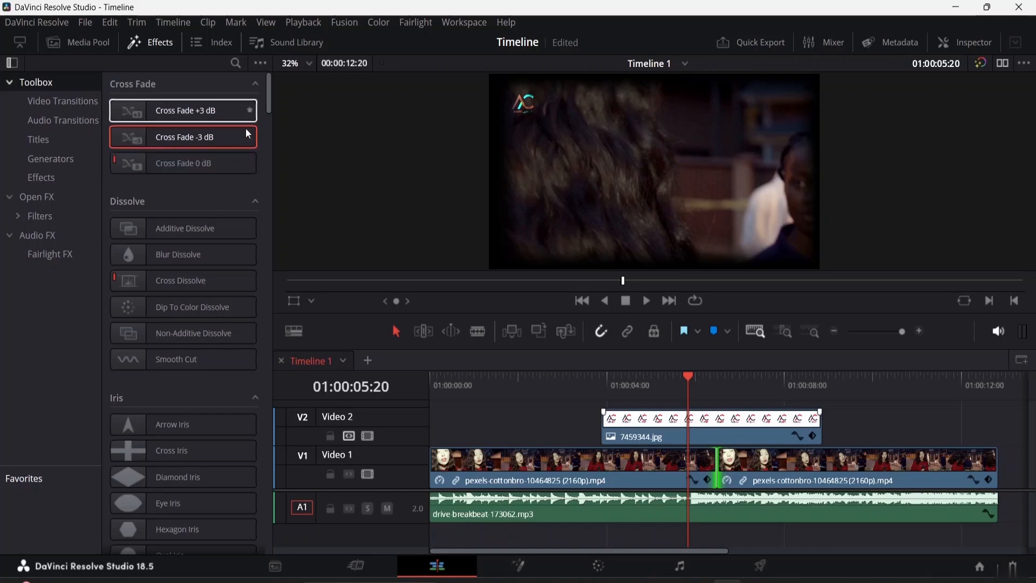
pyautogui.click(1003, 64)
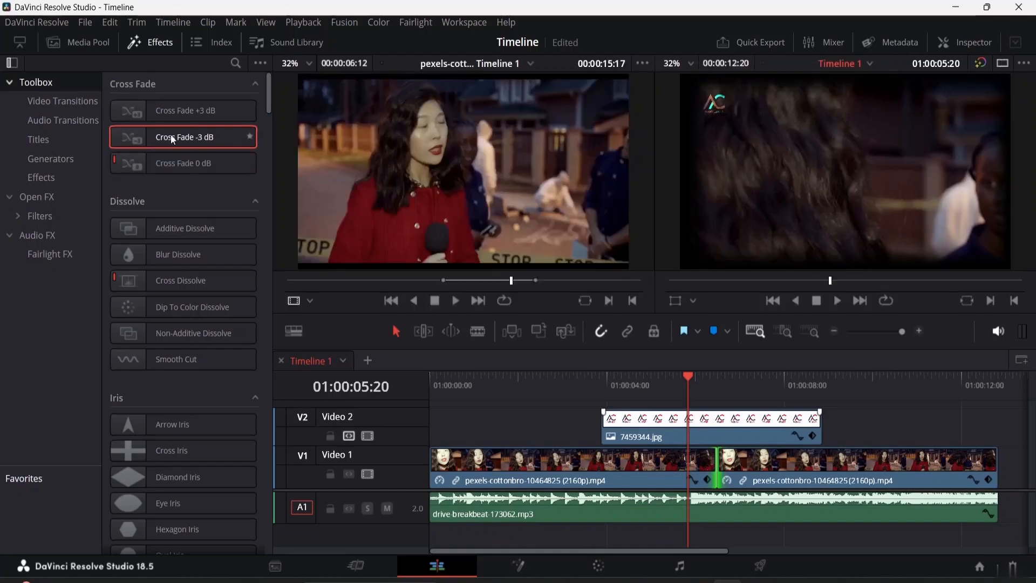
pyautogui.click(363, 150)
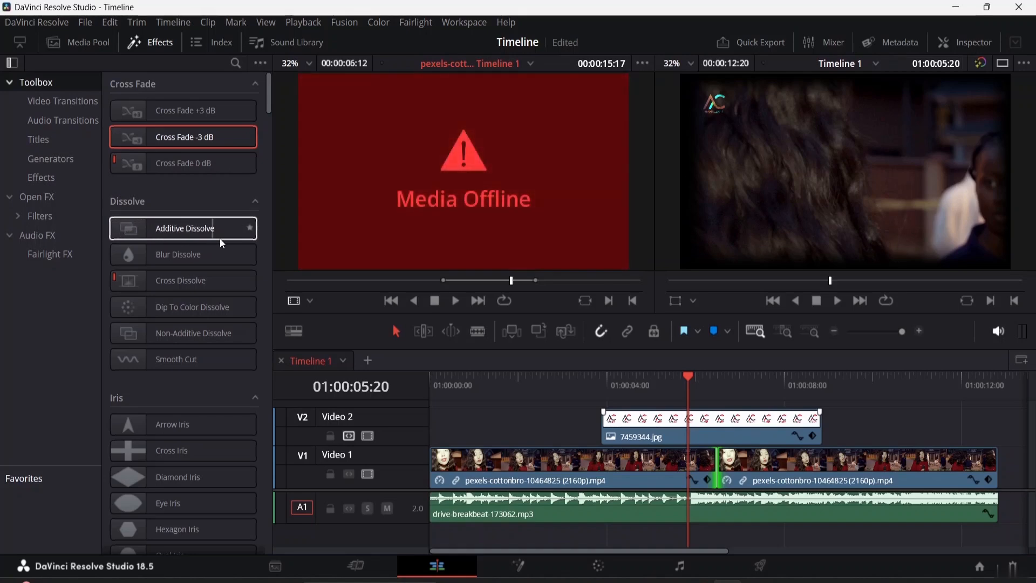
pyautogui.click(531, 474)
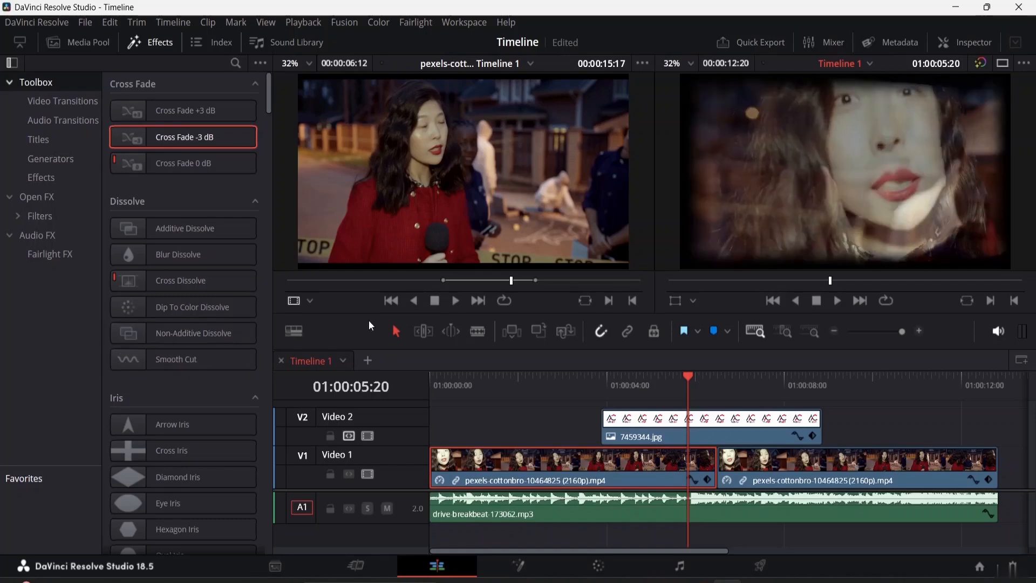
pyautogui.click(1002, 63)
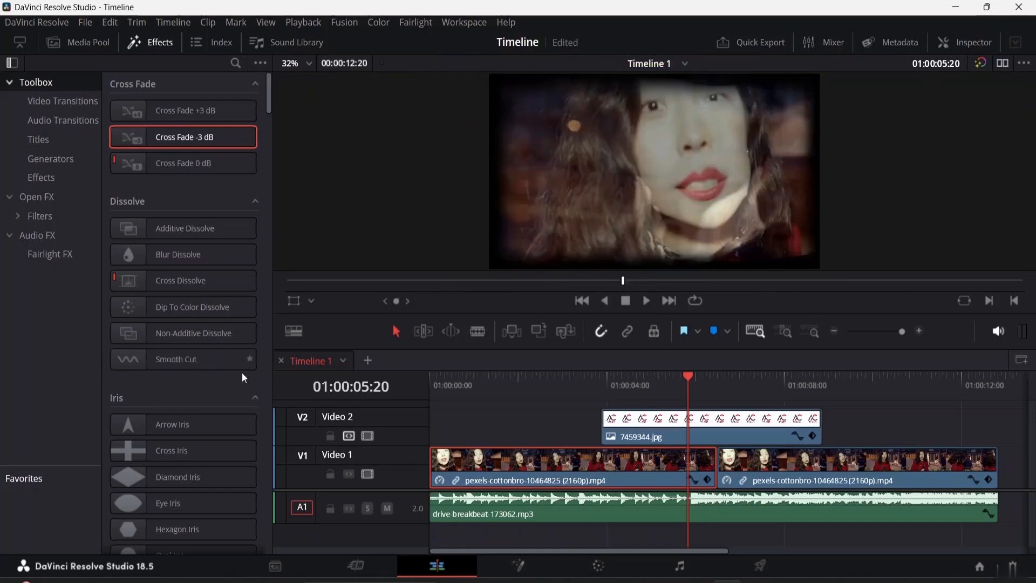
# Step: Look through the dissolve, iris, motion, shape, wipe and Fusion transitions, previewing Hexagon Iris and Slide at the cut
pyautogui.scroll(-3, 162, 380)
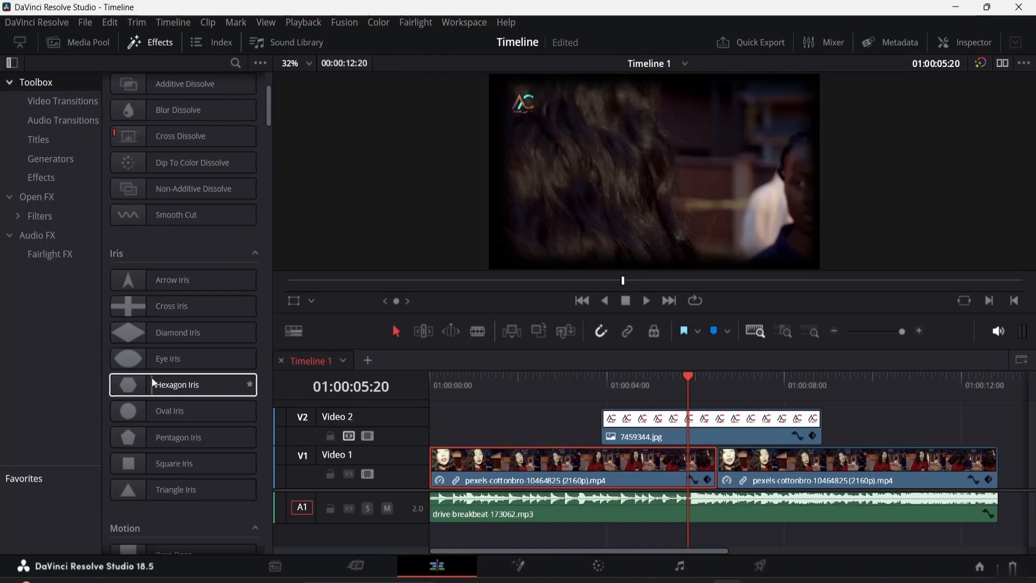
pyautogui.scroll(-3, 165, 335)
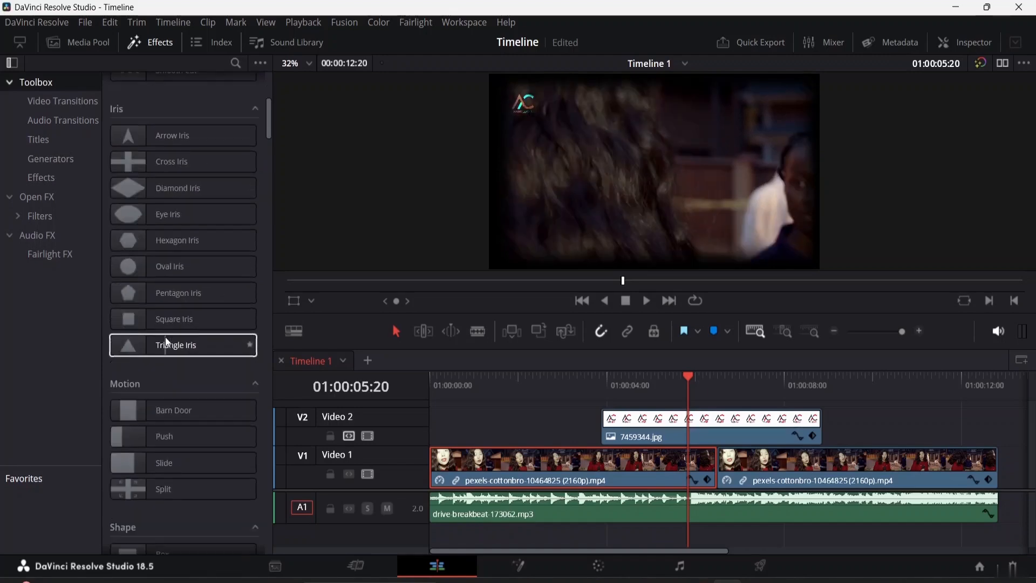
pyautogui.scroll(2, 162, 329)
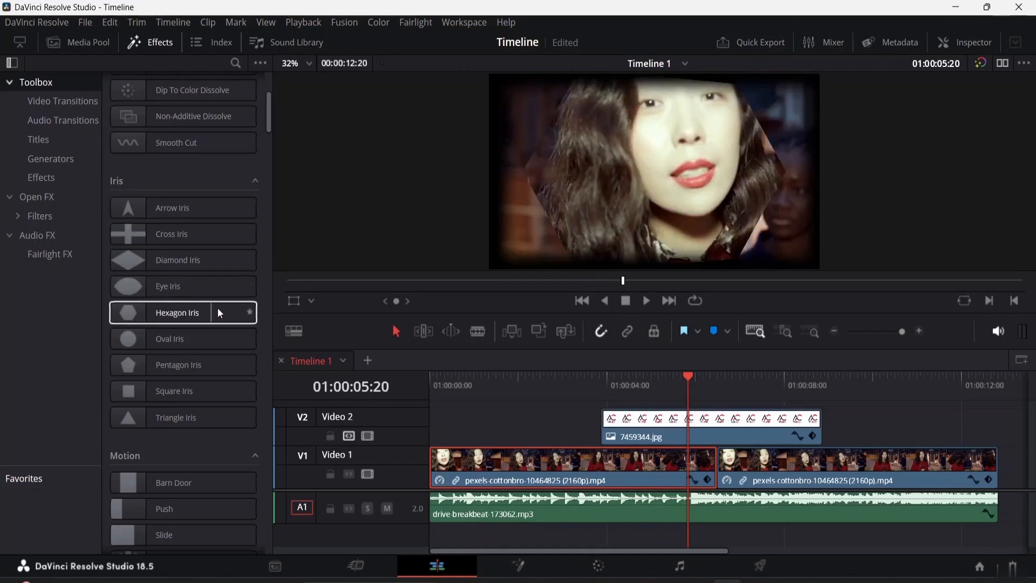
pyautogui.scroll(-4, 170, 405)
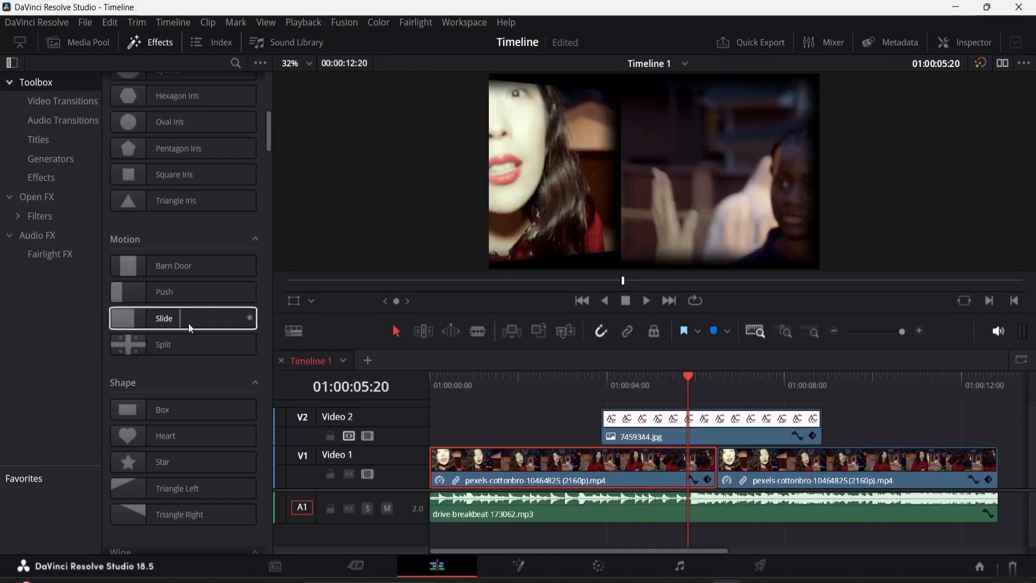
pyautogui.scroll(-20, 164, 353)
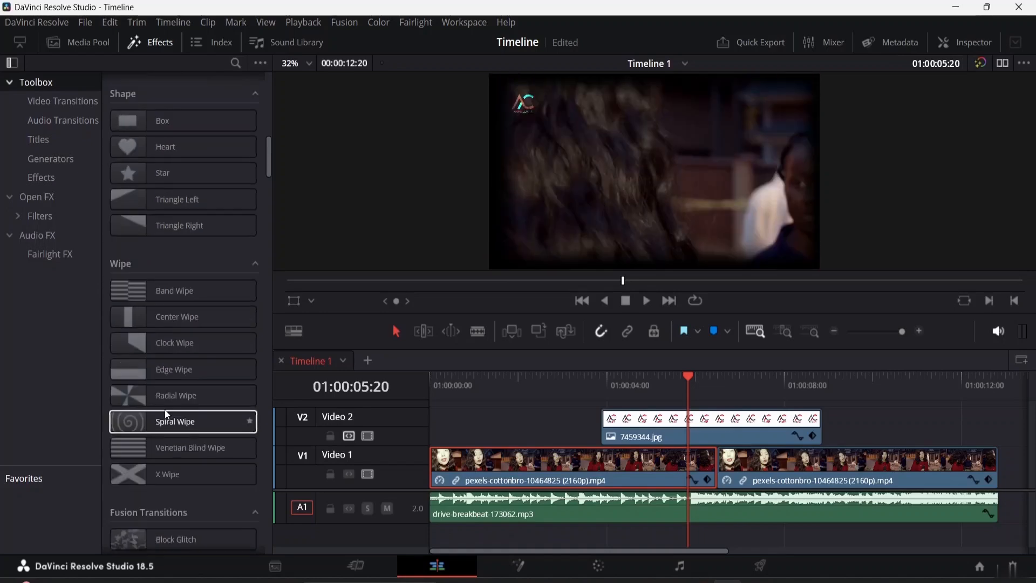
pyautogui.scroll(-15, 165, 440)
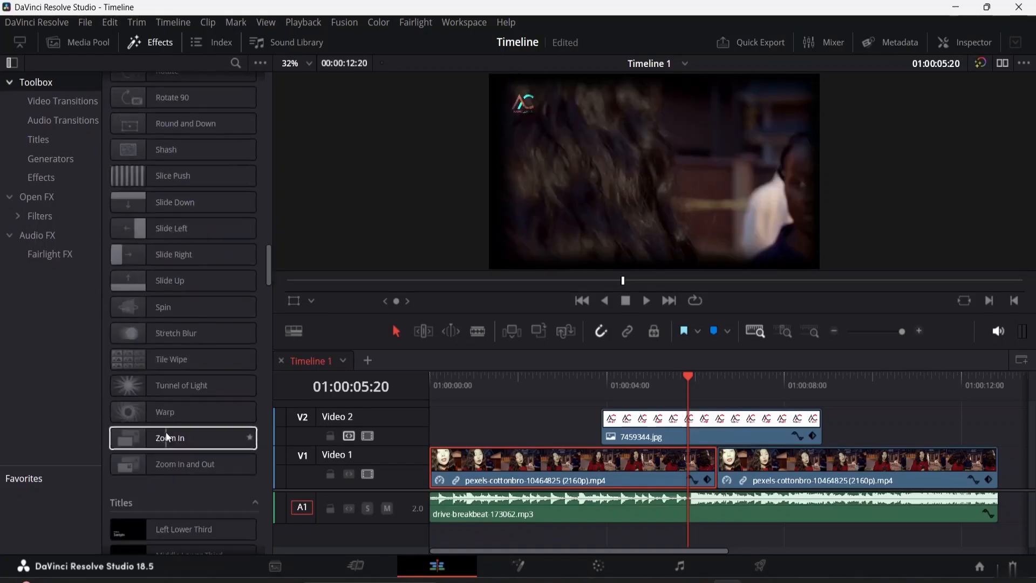
pyautogui.scroll(10, 166, 438)
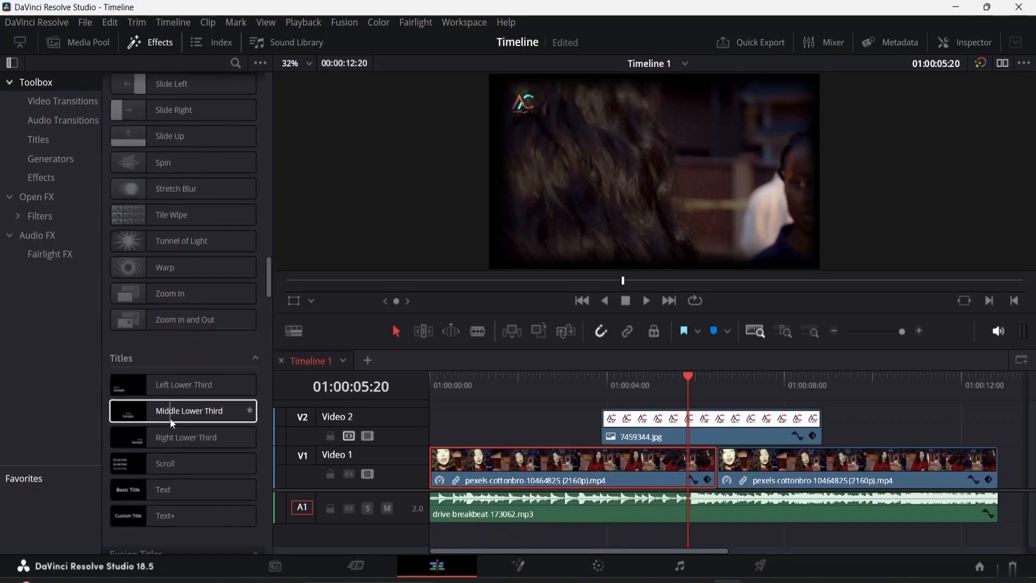
# Step: Collapse the Titles, Fusion Titles and Subtitles groups in the effects library
pyautogui.click(254, 359)
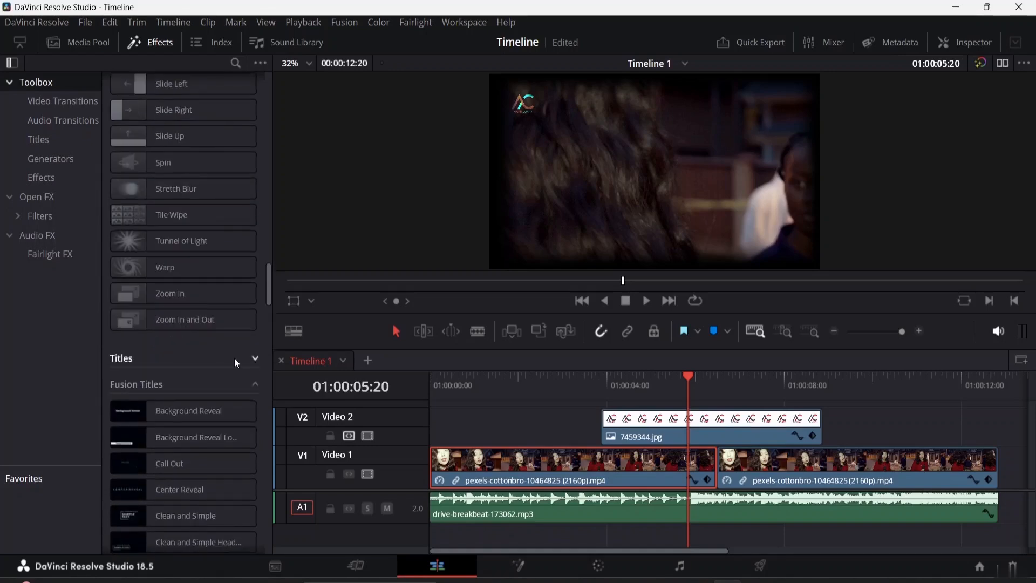
pyautogui.click(255, 384)
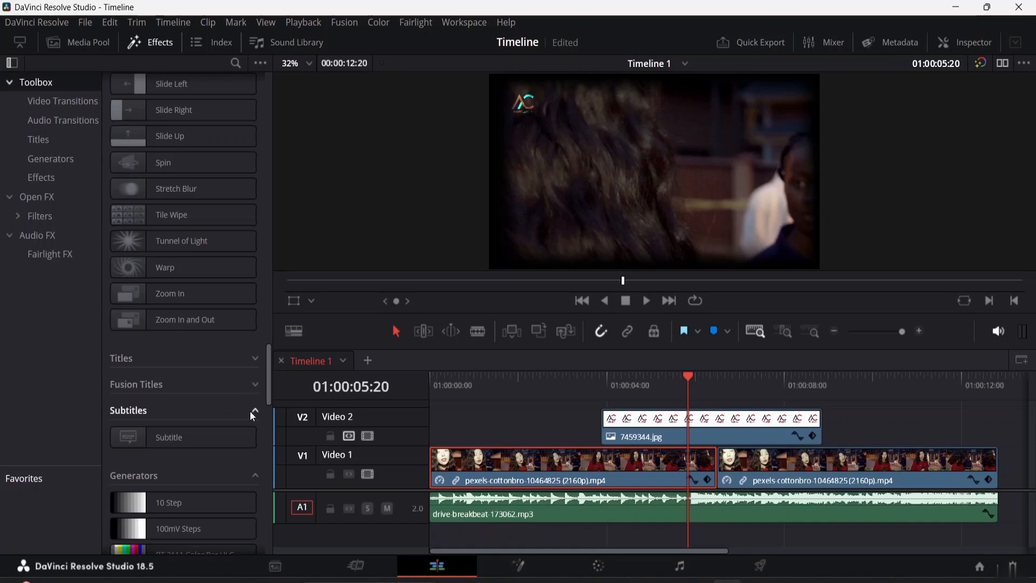
pyautogui.click(251, 410)
pyautogui.click(255, 411)
pyautogui.click(254, 411)
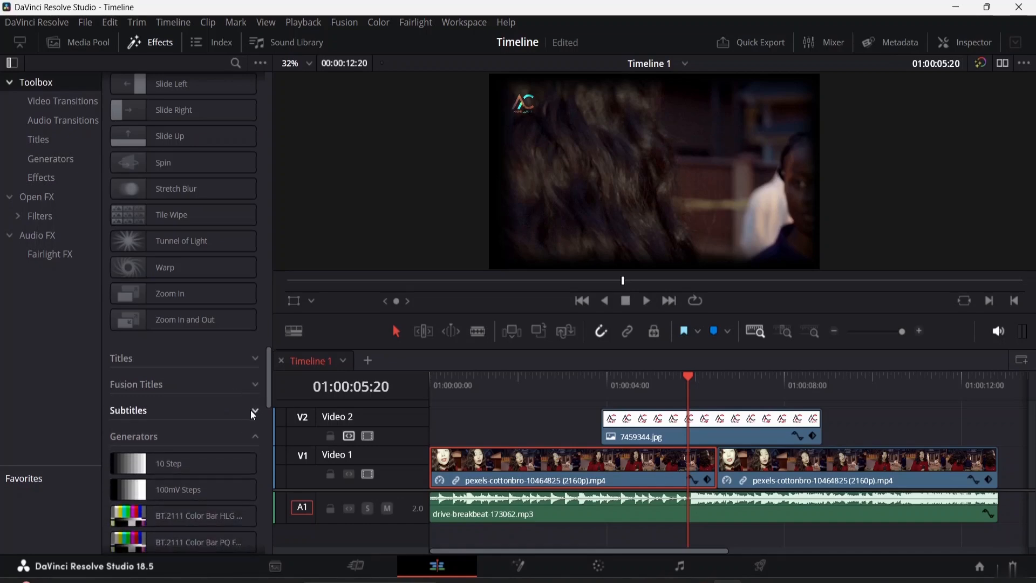
# Step: Limit the effects library to video transitions and look through the iris, motion, shape, wipe and Fusion transitions
pyautogui.click(47, 106)
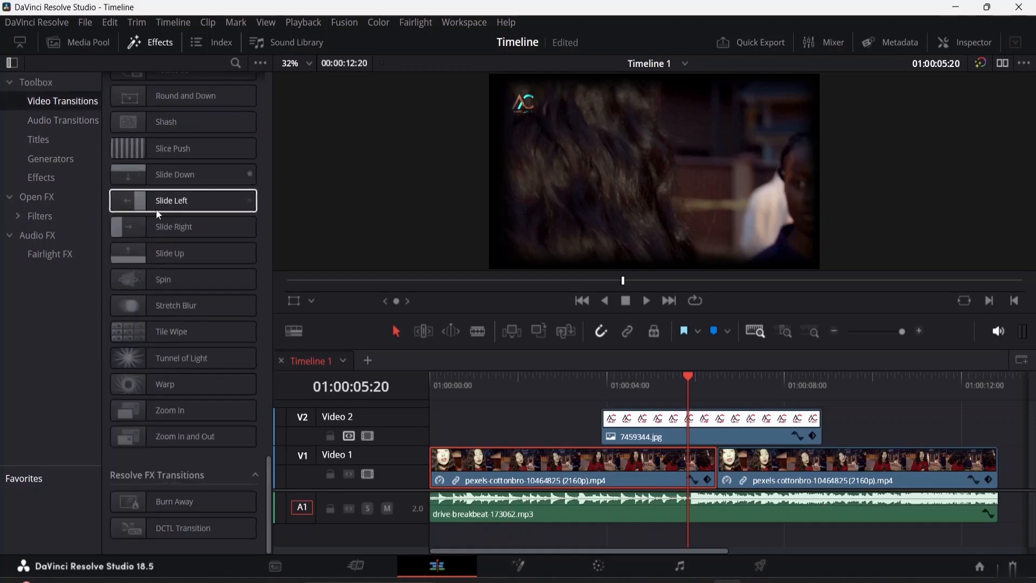
pyautogui.scroll(5, 163, 178)
pyautogui.scroll(8, 163, 175)
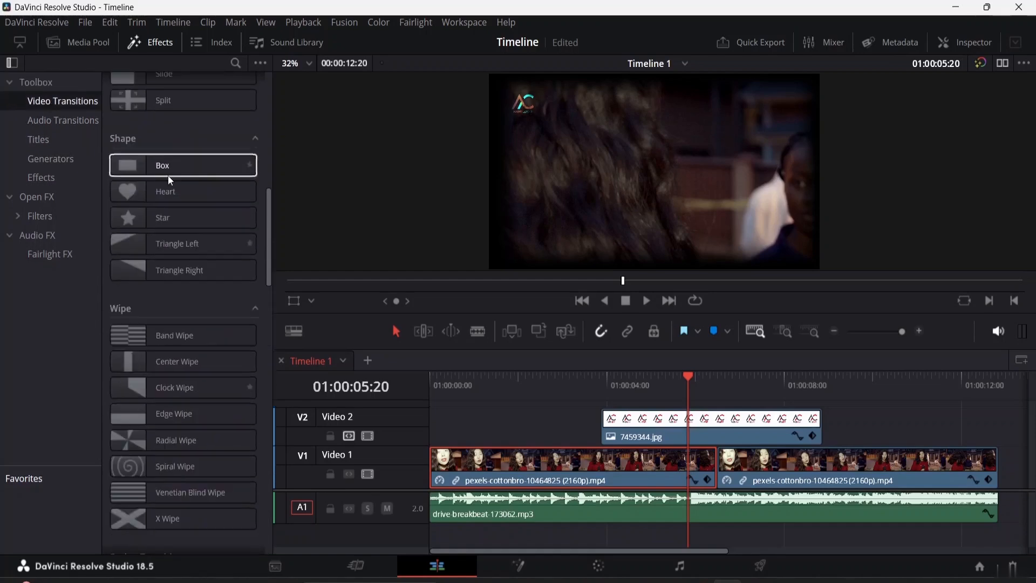
pyautogui.scroll(3, 170, 181)
pyautogui.scroll(4, 141, 264)
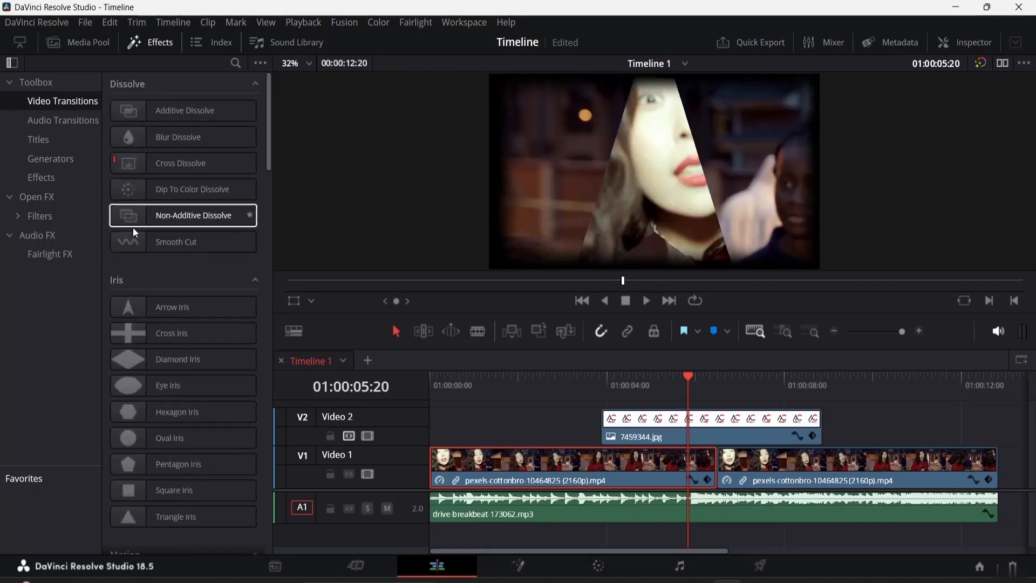
pyautogui.scroll(-12, 205, 298)
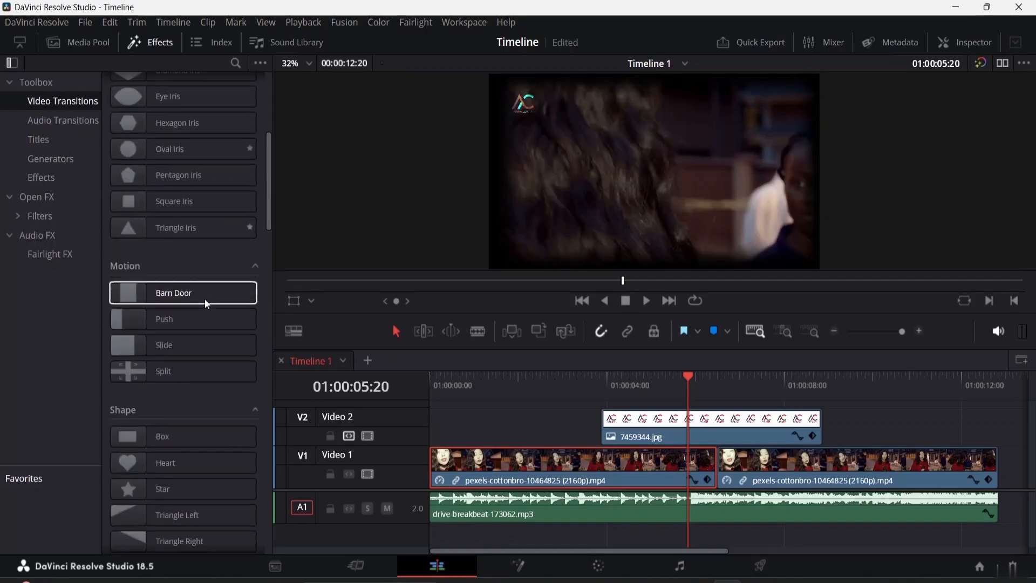
pyautogui.scroll(-10, 190, 296)
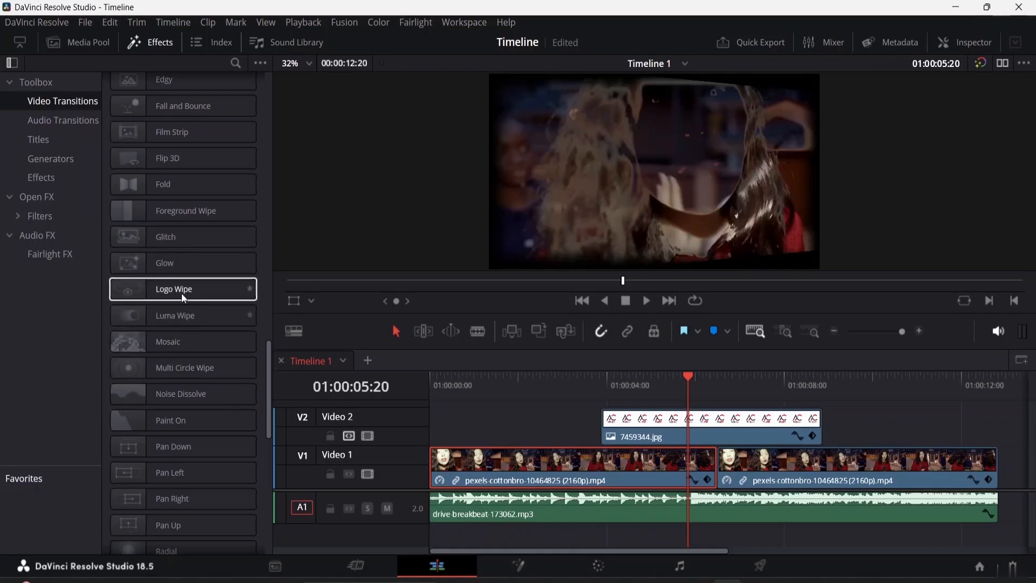
pyautogui.scroll(10, 178, 258)
pyautogui.scroll(5, 173, 247)
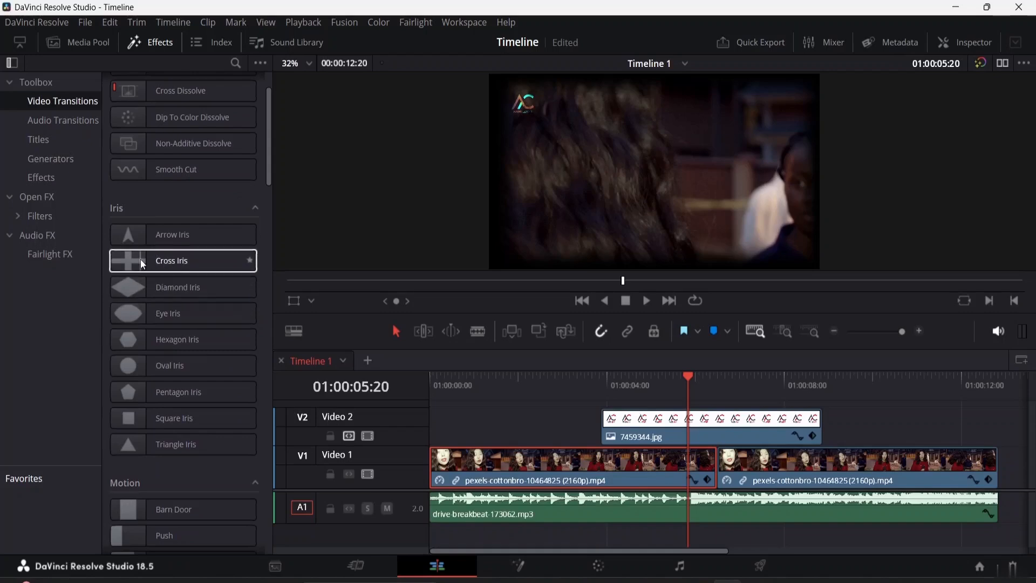
# Step: Add the Cross Iris transition at the cut between the two clips on Video 1
pyautogui.click(127, 263)
pyautogui.moveTo(126, 257); pyautogui.dragTo(221, 287)
pyautogui.moveTo(484, 384); pyautogui.dragTo(725, 468)
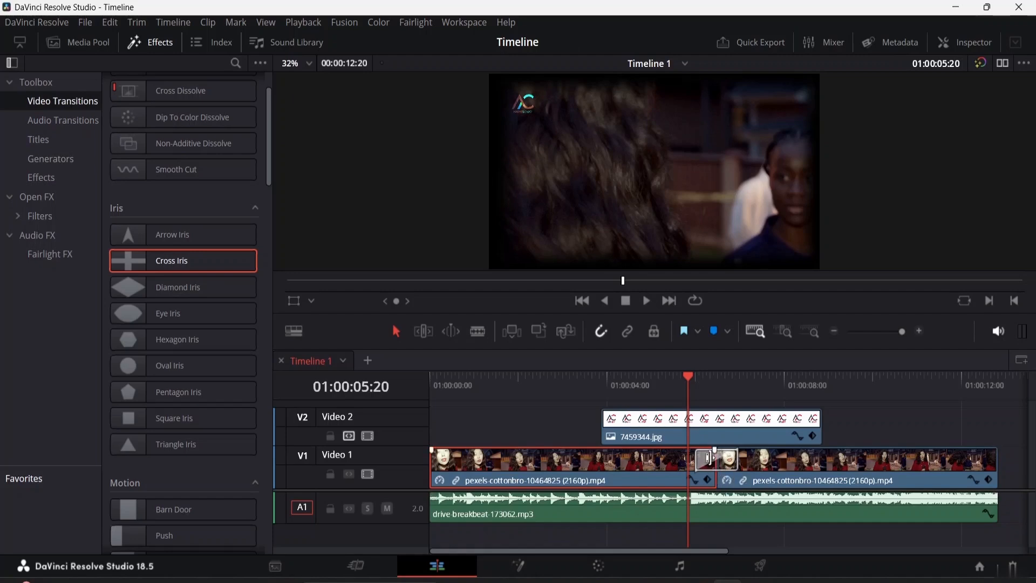
# Step: Try aligning the Cross Iris transition to start on the edit, and center it on the edit again
pyautogui.rightClick(707, 464)
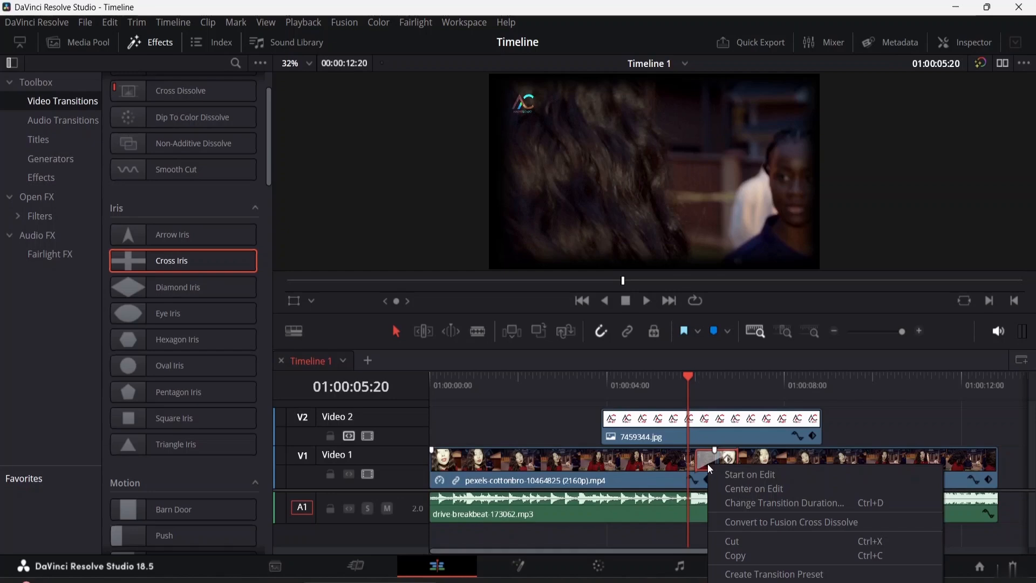
pyautogui.click(737, 478)
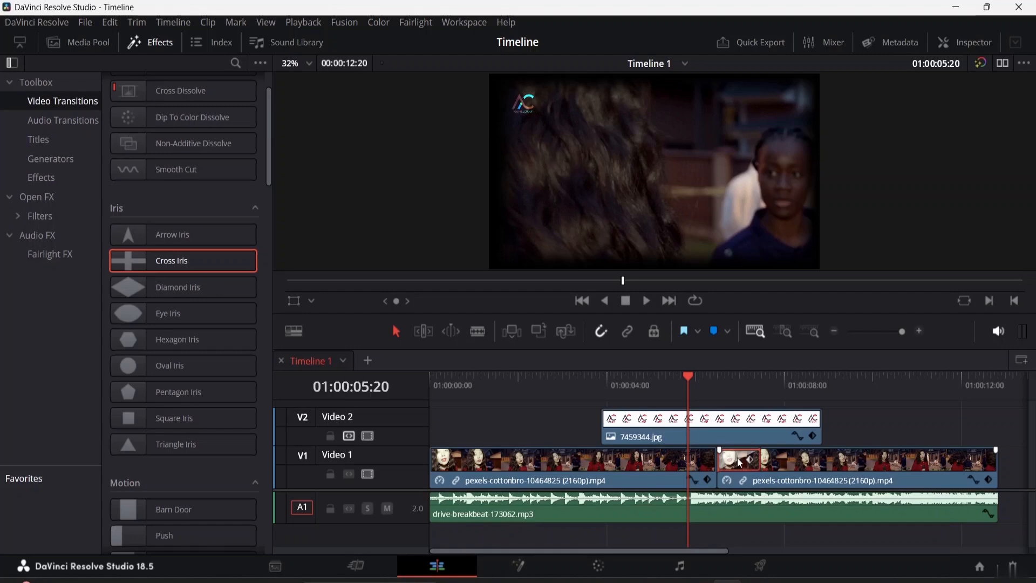
pyautogui.rightClick(739, 463)
pyautogui.click(766, 470)
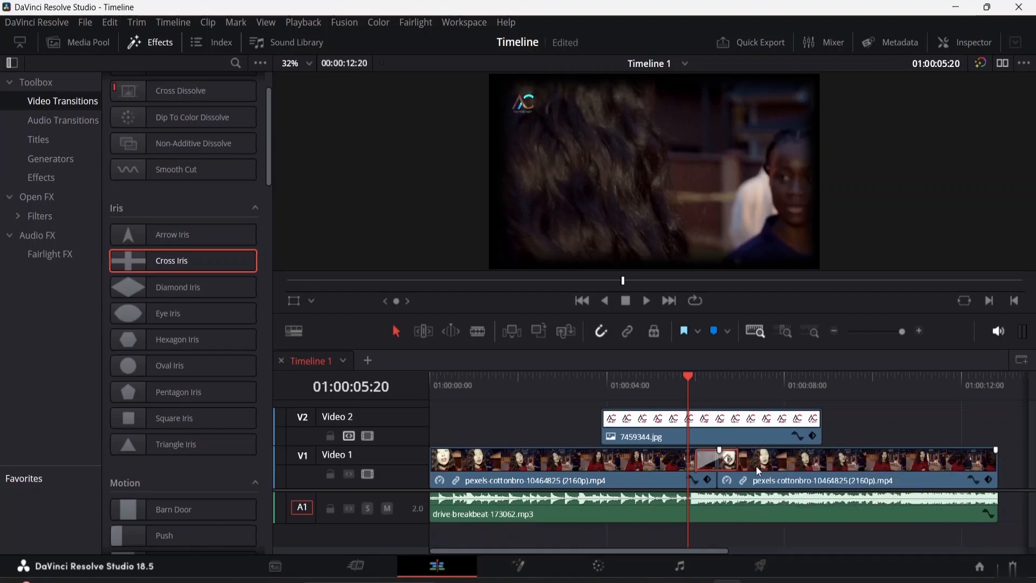
pyautogui.rightClick(715, 459)
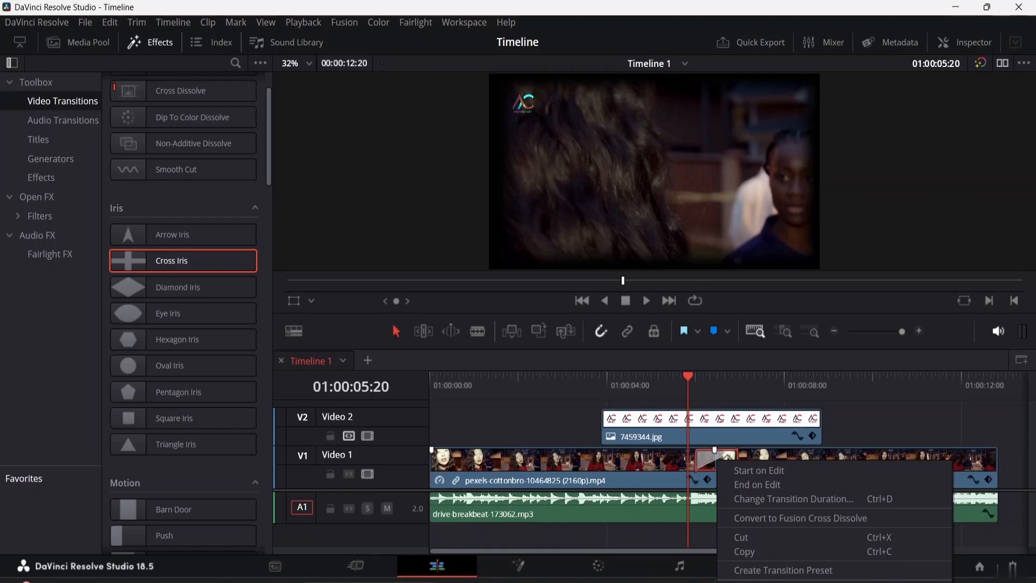
pyautogui.click(708, 458)
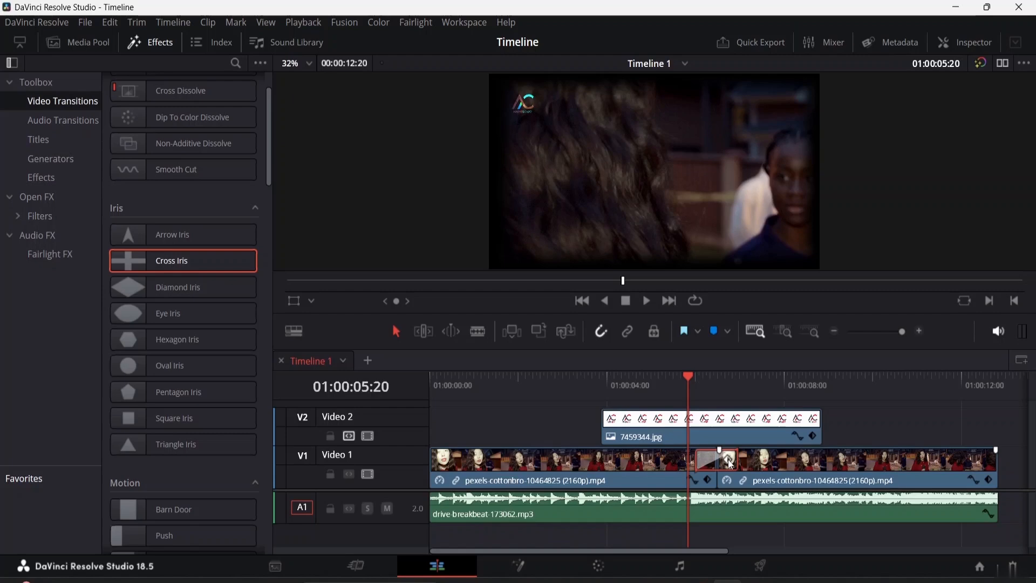
# Step: Show the Cross Iris transition's settings in the Inspector and look through the settings and available transition types
pyautogui.click(965, 44)
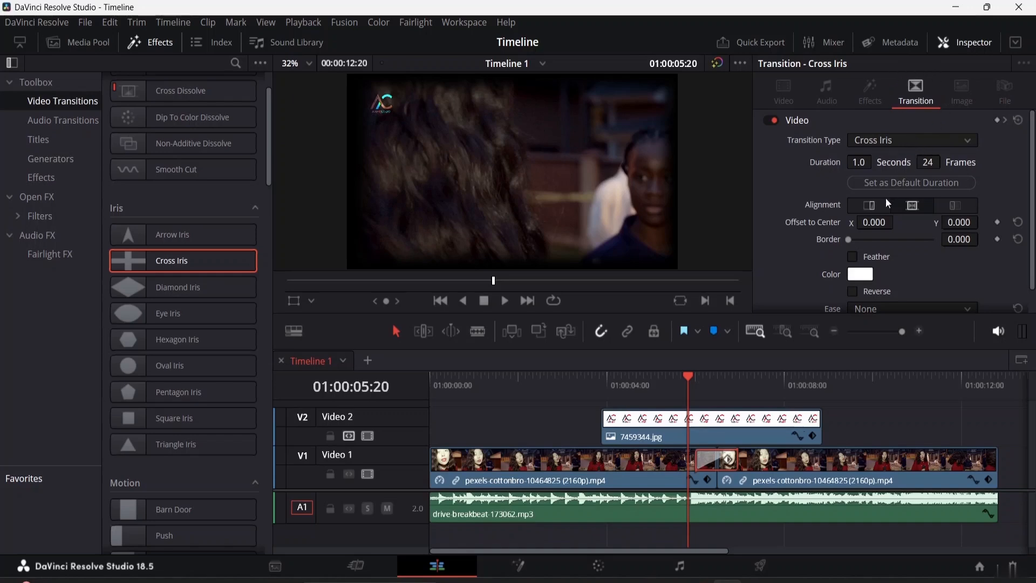
pyautogui.scroll(-1, 885, 197)
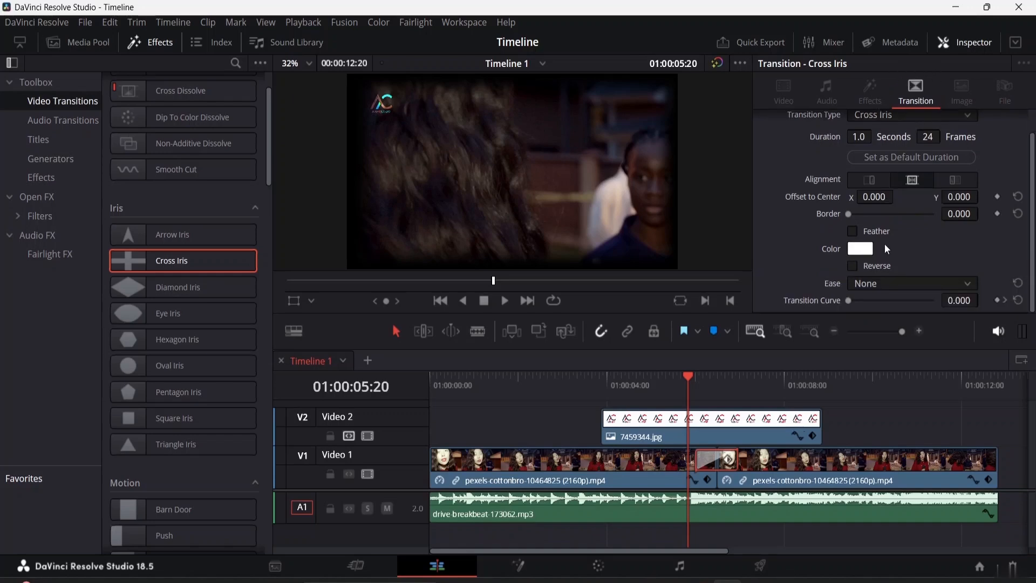
pyautogui.scroll(1, 885, 244)
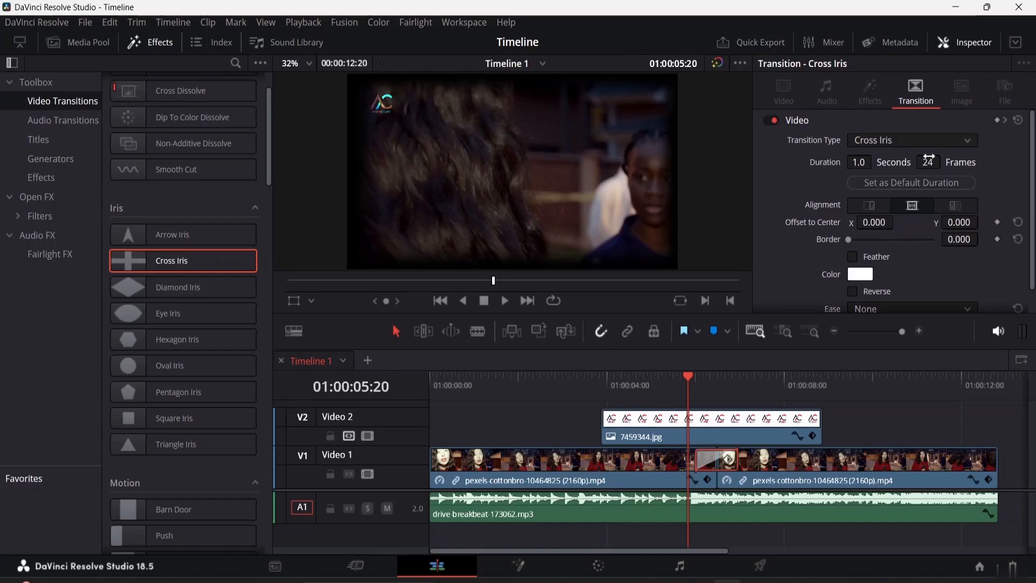
pyautogui.click(948, 139)
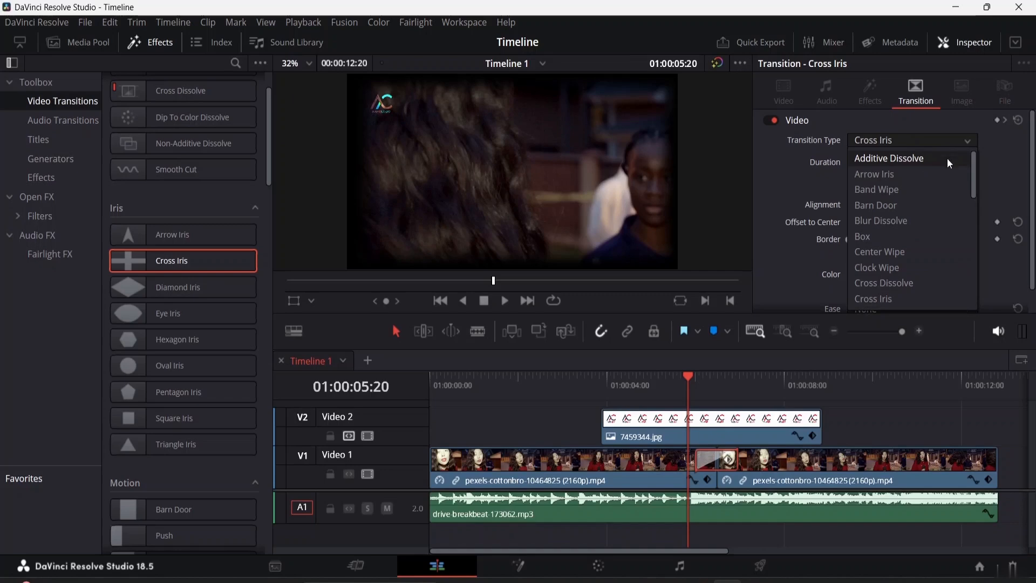
pyautogui.click(993, 157)
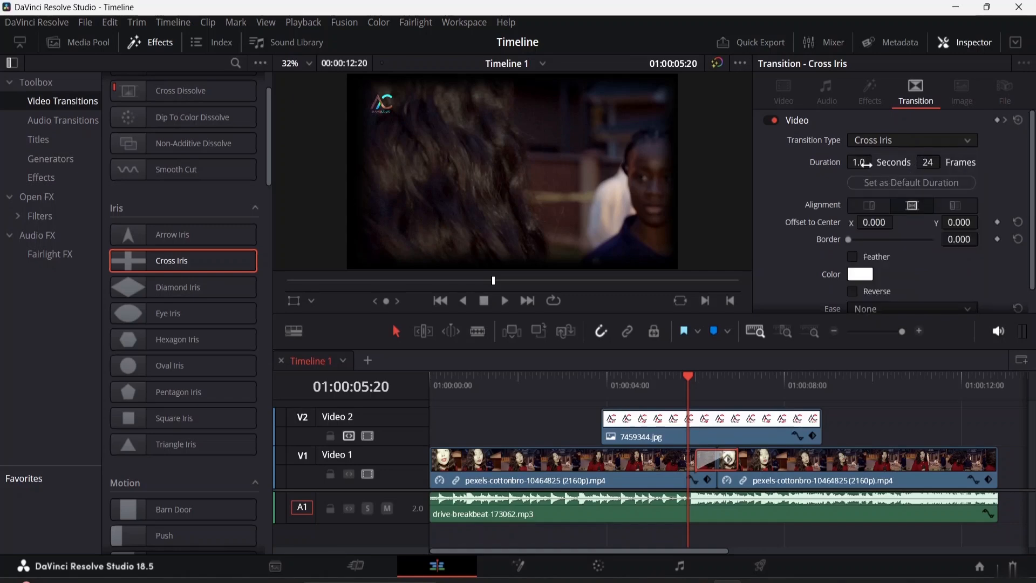
# Step: Shorten the Cross Iris transition to 0.7 seconds (17 frames) and set that as the default duration
pyautogui.doubleClick(862, 162)
pyautogui.moveTo(856, 162)
pyautogui.mouseDown()
pyautogui.moveTo(894, 162)
pyautogui.moveTo(840, 162)
pyautogui.moveTo(1008, 162)
pyautogui.moveTo(825, 162)
pyautogui.moveTo(841, 162)
pyautogui.mouseUp()
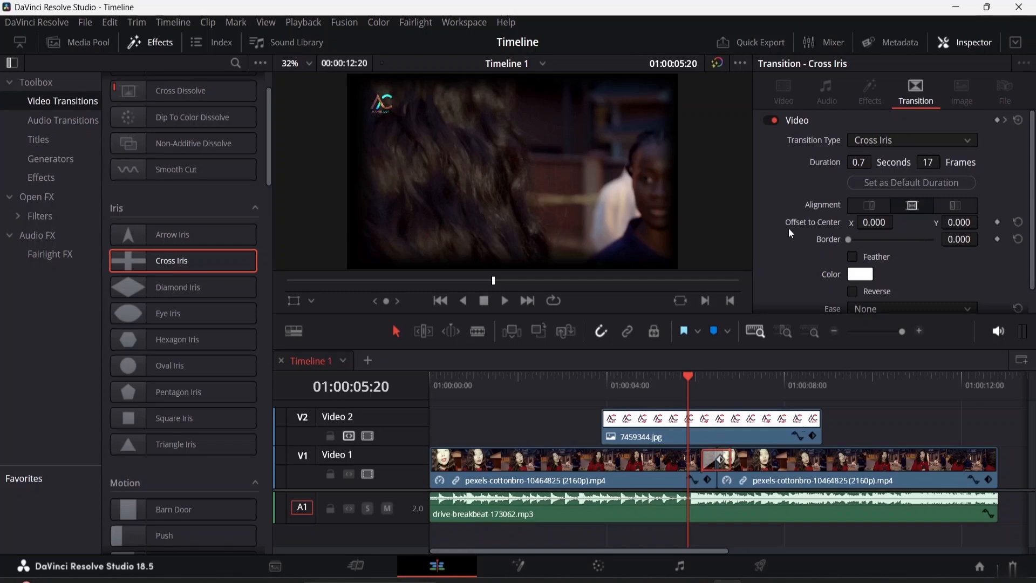
pyautogui.click(898, 186)
# Step: Set Smooth Cut as the standard transition in place of Cross Dissolve
pyautogui.scroll(3, 125, 216)
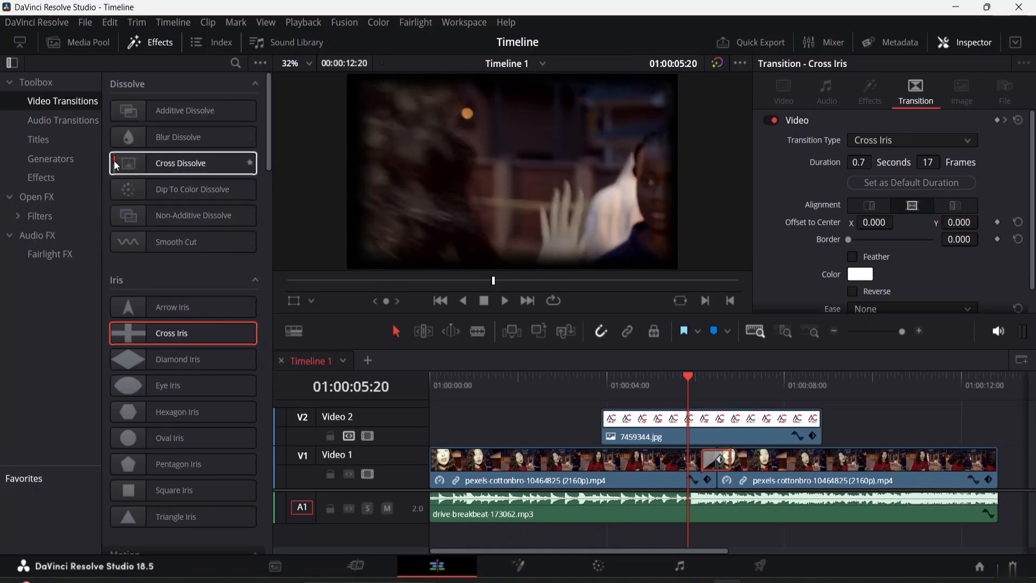
pyautogui.rightClick(116, 164)
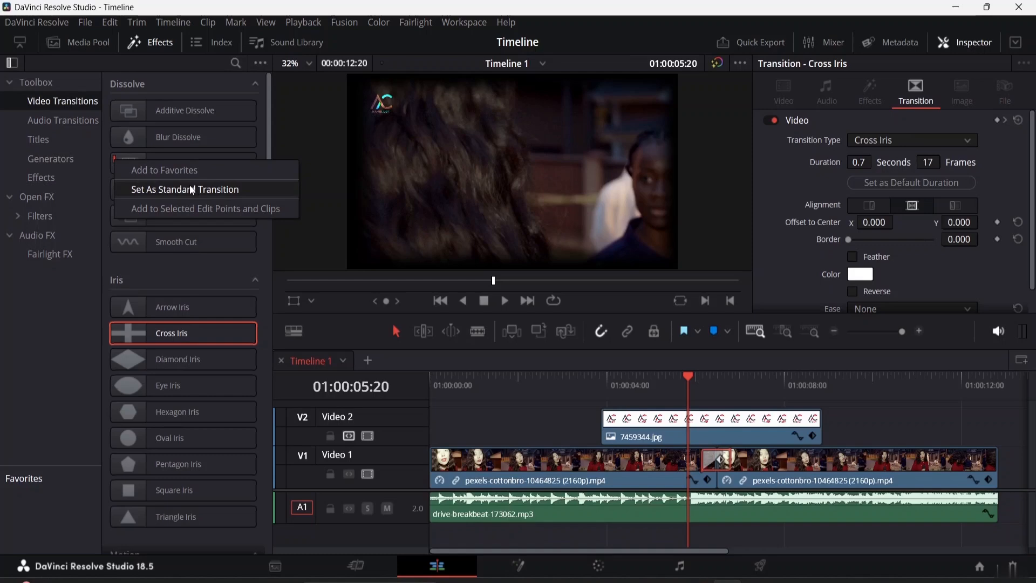
pyautogui.rightClick(172, 236)
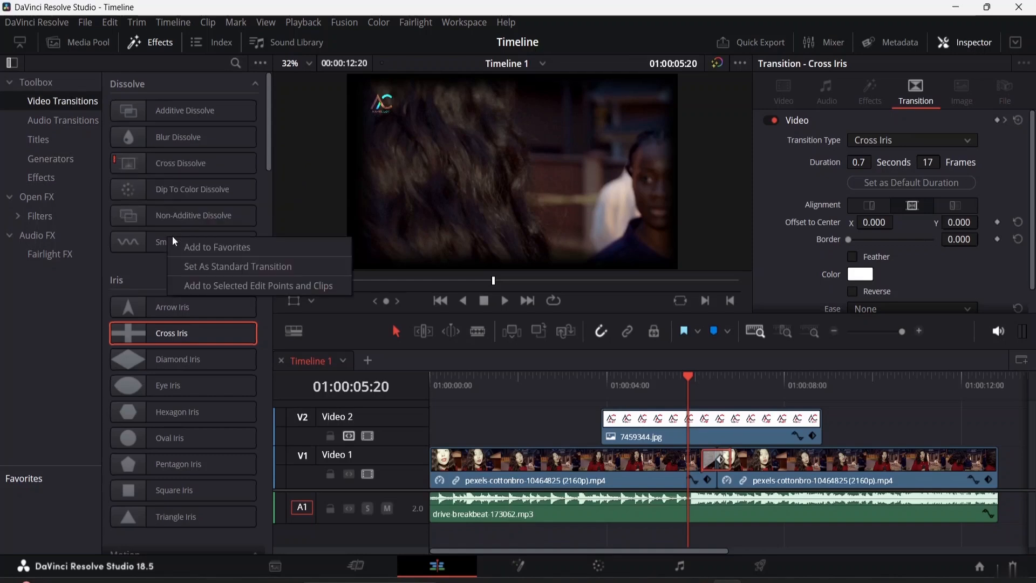
pyautogui.click(160, 238)
pyautogui.rightClick(160, 238)
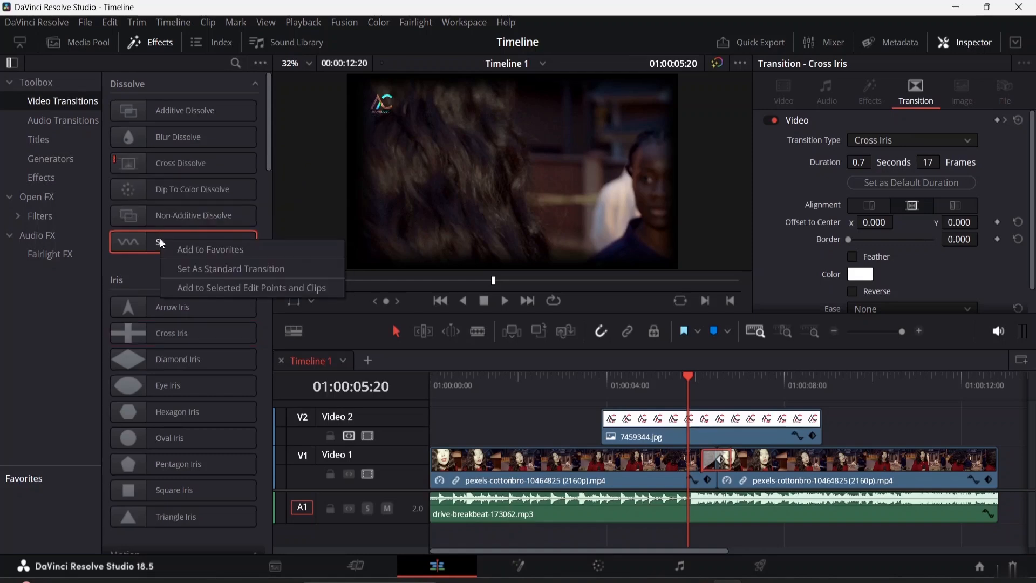
pyautogui.click(208, 269)
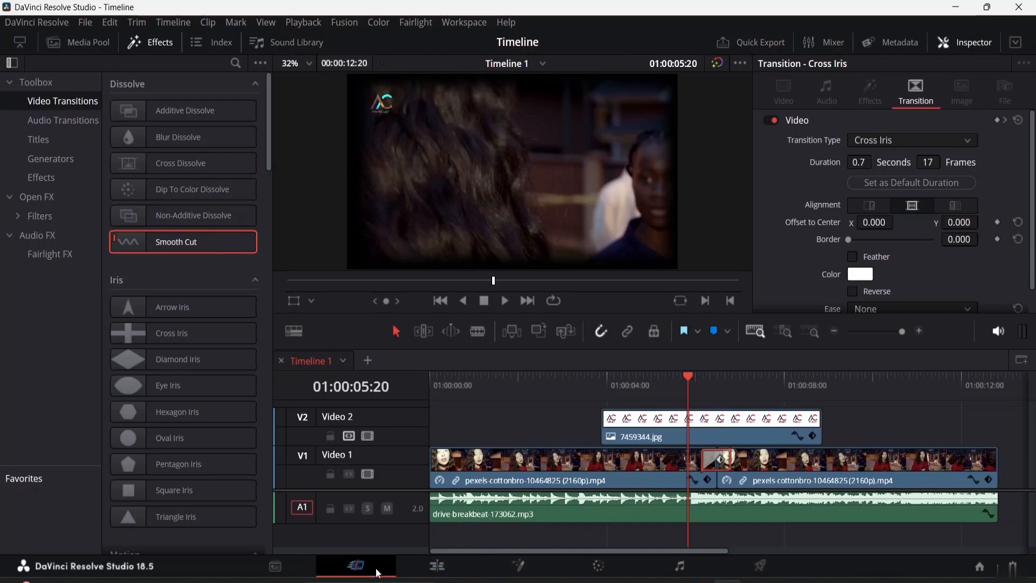
# Step: Check the transition on the Cut page, and back on the Edit page try its end and start alignments before centering it on the cut
pyautogui.click(356, 566)
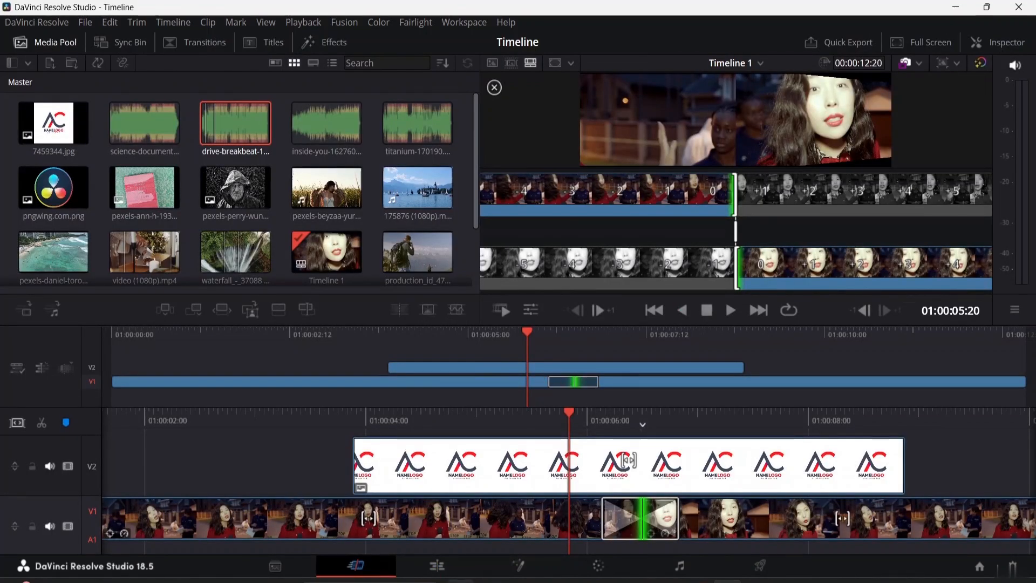
pyautogui.click(452, 569)
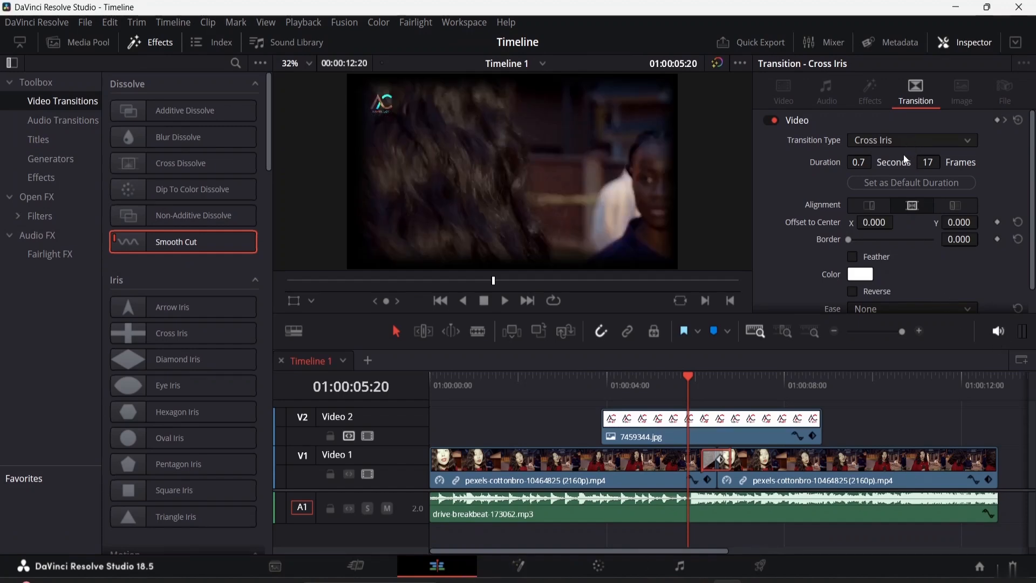
pyautogui.click(869, 205)
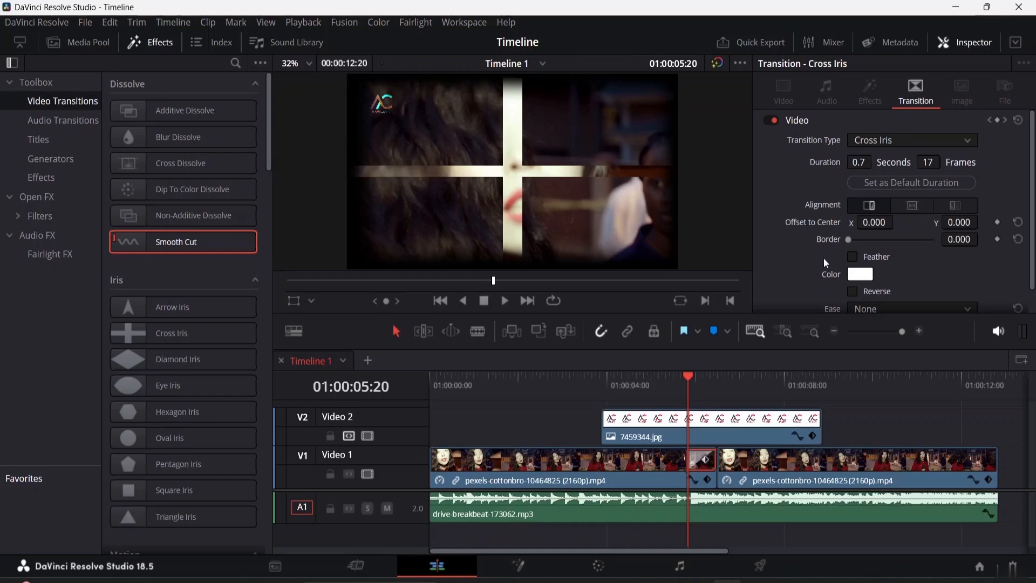
pyautogui.click(911, 205)
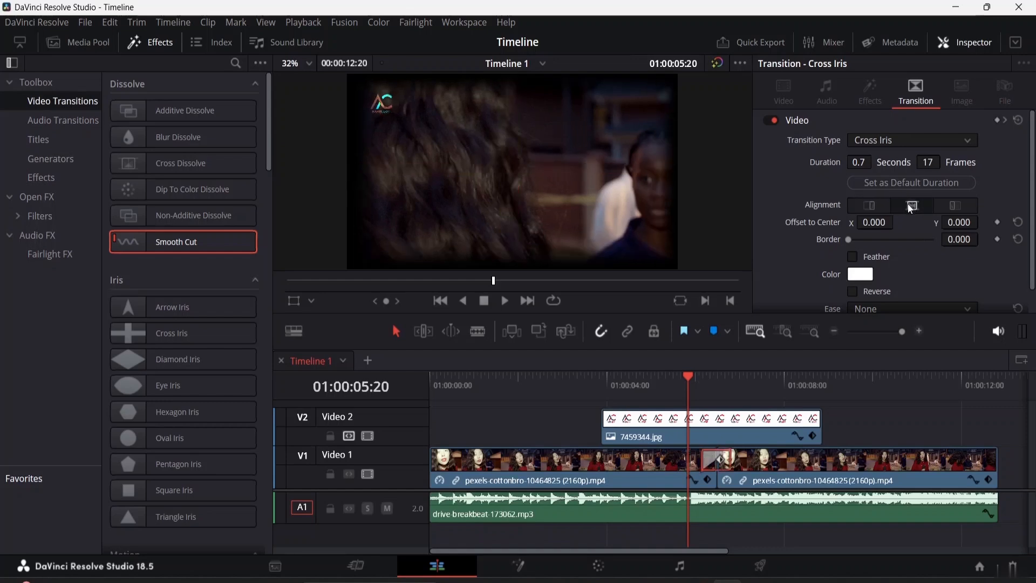
pyautogui.click(956, 206)
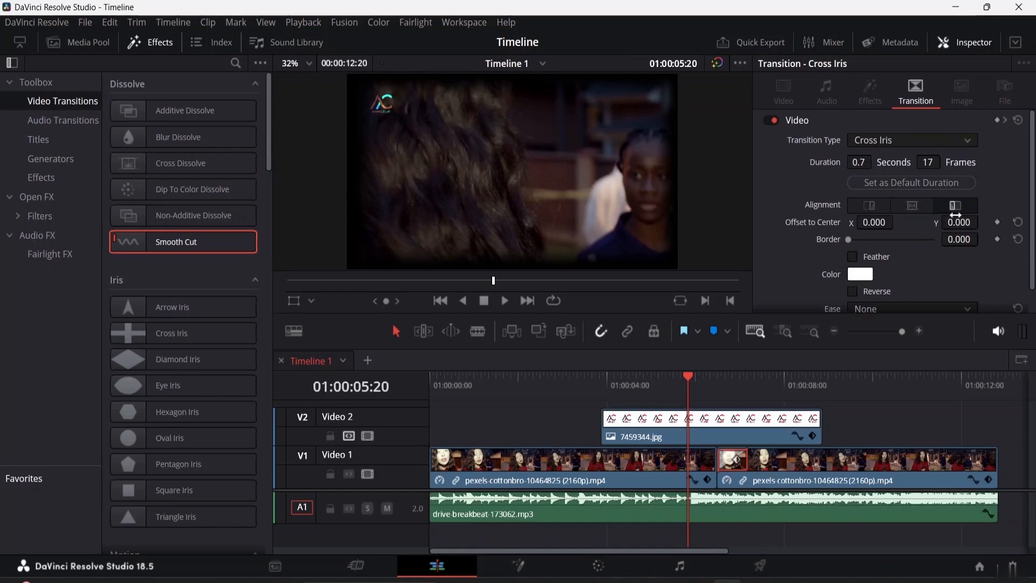
pyautogui.click(913, 205)
# Step: Set the Cross Iris transition's offset to center to X 45 and Y 46
pyautogui.moveTo(876, 226); pyautogui.dragTo(896, 223)
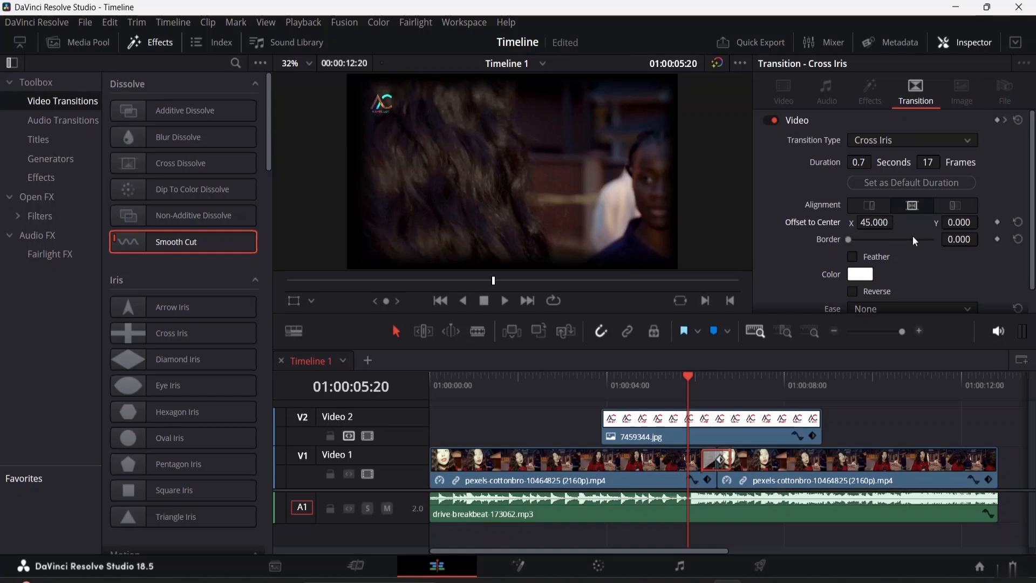
pyautogui.click(963, 225)
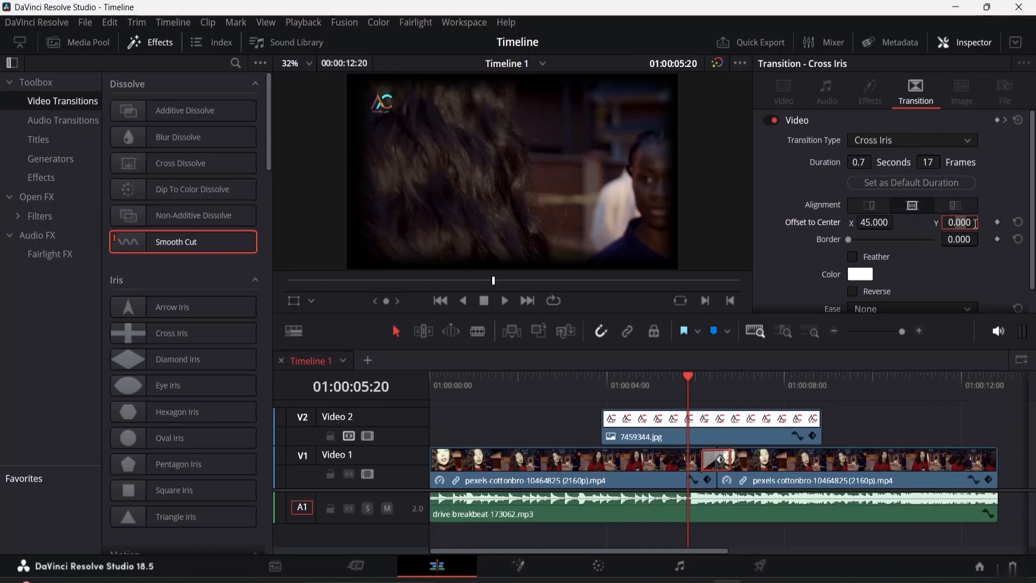
pyautogui.moveTo(971, 221); pyautogui.dragTo(983, 221)
# Step: Set the Cross Iris transition's border to about 150 and enable Feather
pyautogui.moveTo(850, 241); pyautogui.dragTo(875, 243)
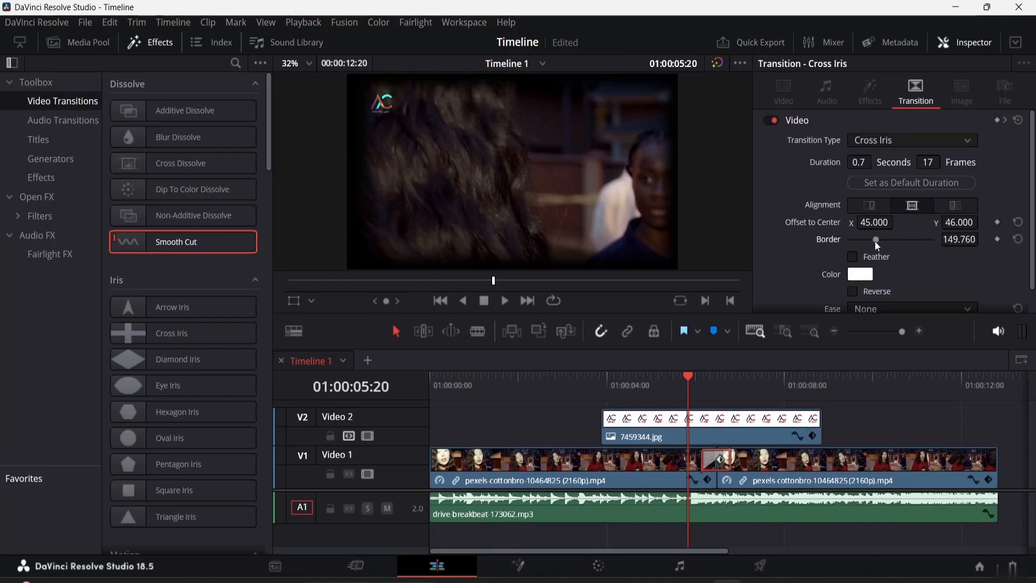
pyautogui.scroll(-1, 863, 256)
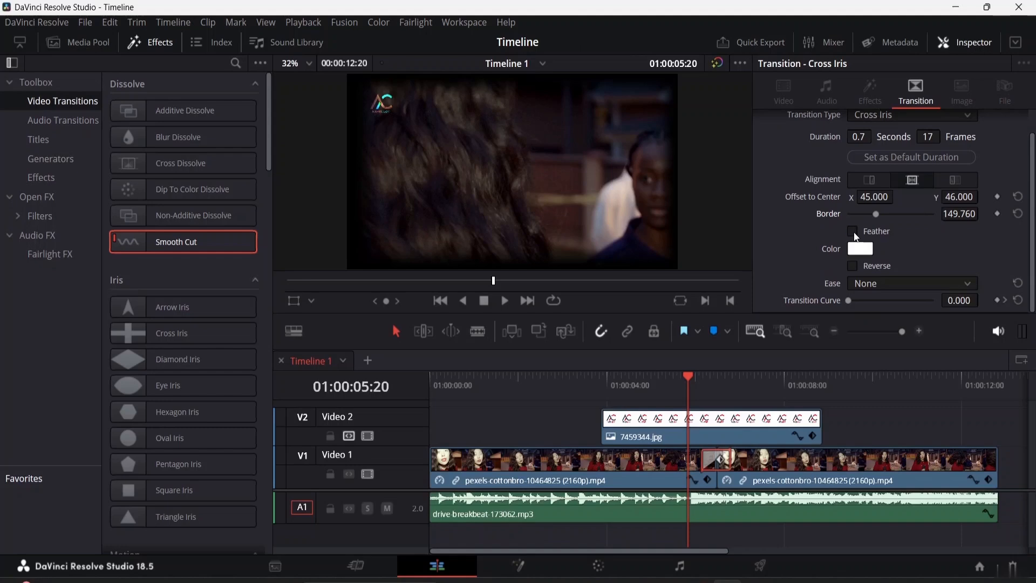
pyautogui.click(853, 231)
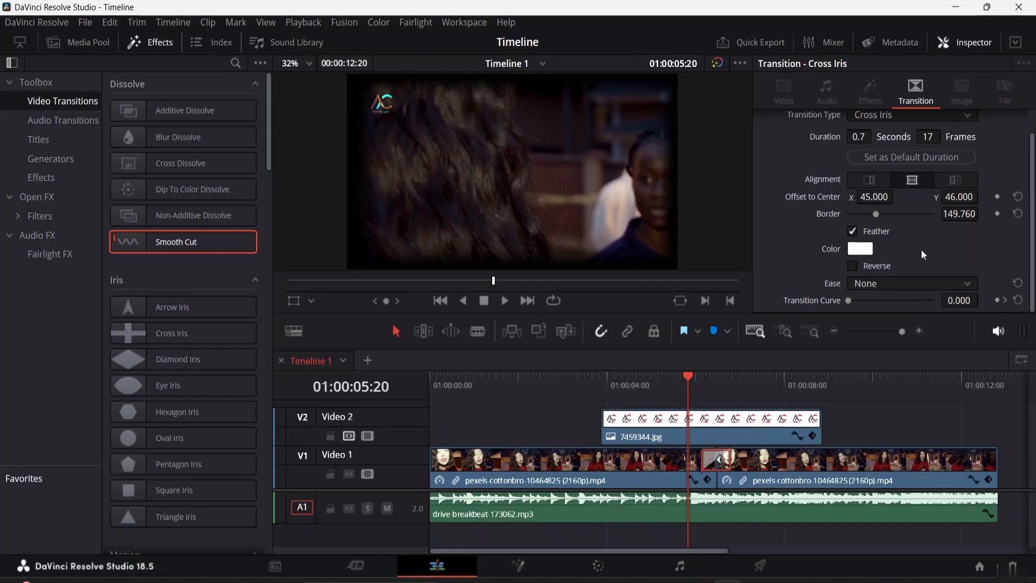
# Step: Play the timeline across the cut to preview the feathered Cross Iris transition
pyautogui.click(684, 376)
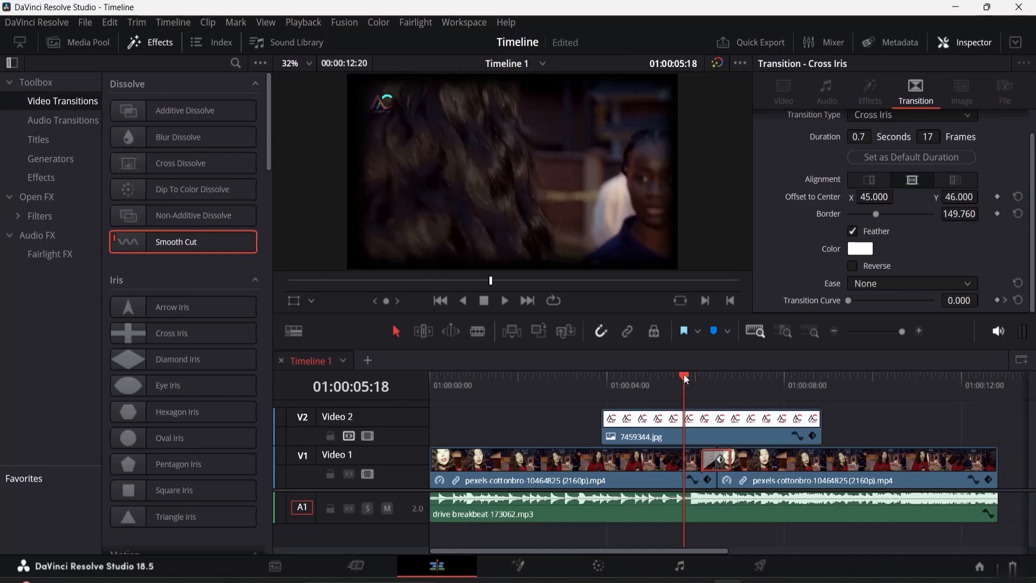
pyautogui.press('space')
pyautogui.press('space')
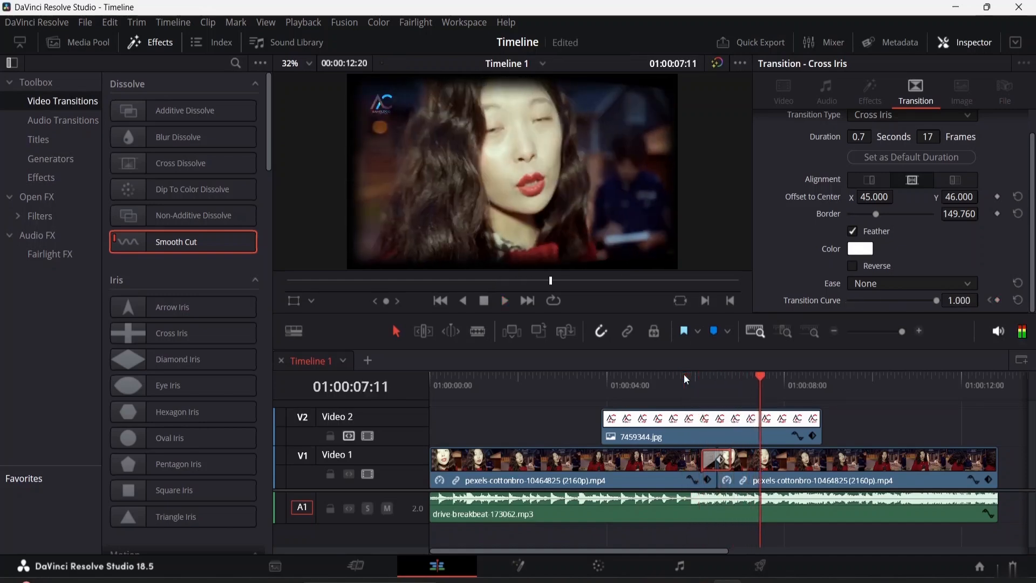
# Step: Lengthen the Cross Iris transition on the timeline to 2.0 seconds (47 frames)
pyautogui.click(732, 458)
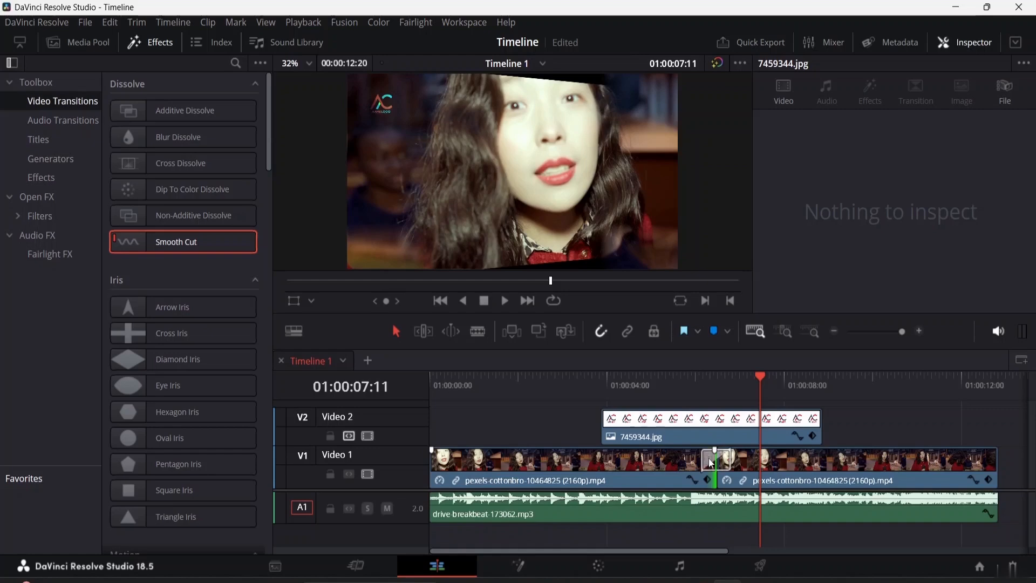
pyautogui.click(711, 460)
pyautogui.moveTo(737, 464); pyautogui.dragTo(758, 455)
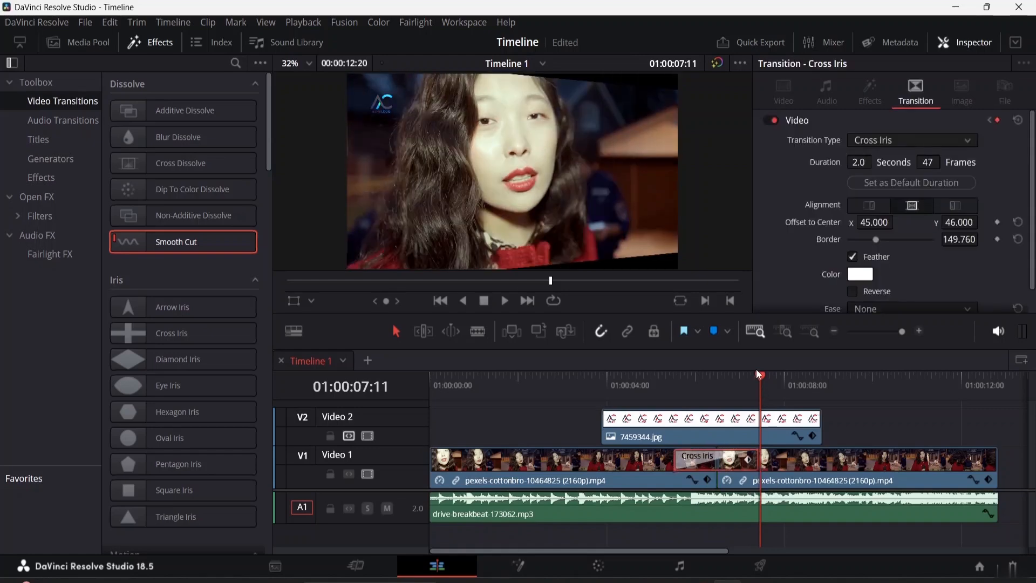
# Step: Play the lengthened Cross Iris transition twice from just before its start
pyautogui.moveTo(761, 375); pyautogui.dragTo(667, 378)
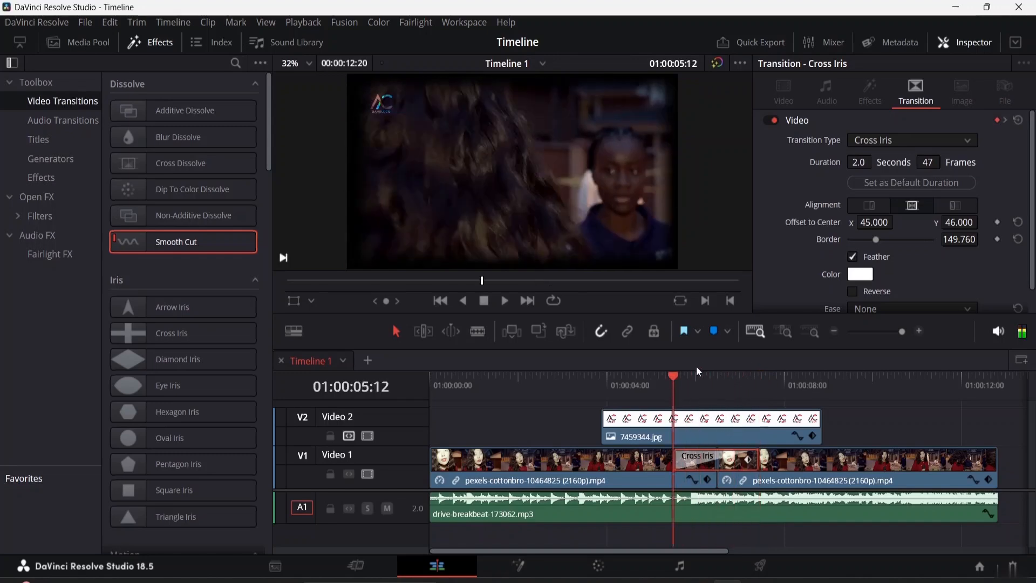
pyautogui.press('space')
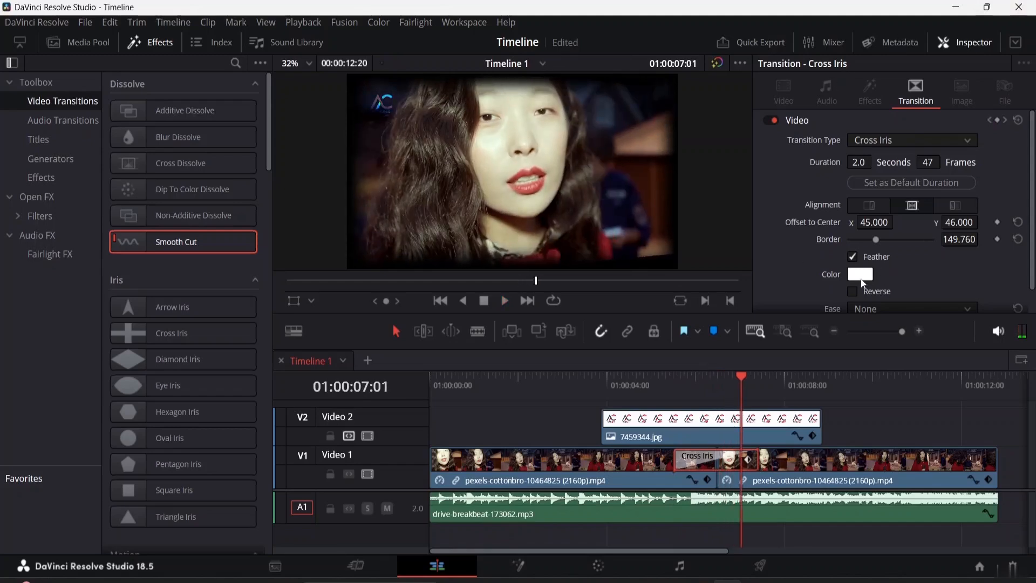
pyautogui.moveTo(738, 379); pyautogui.dragTo(657, 383)
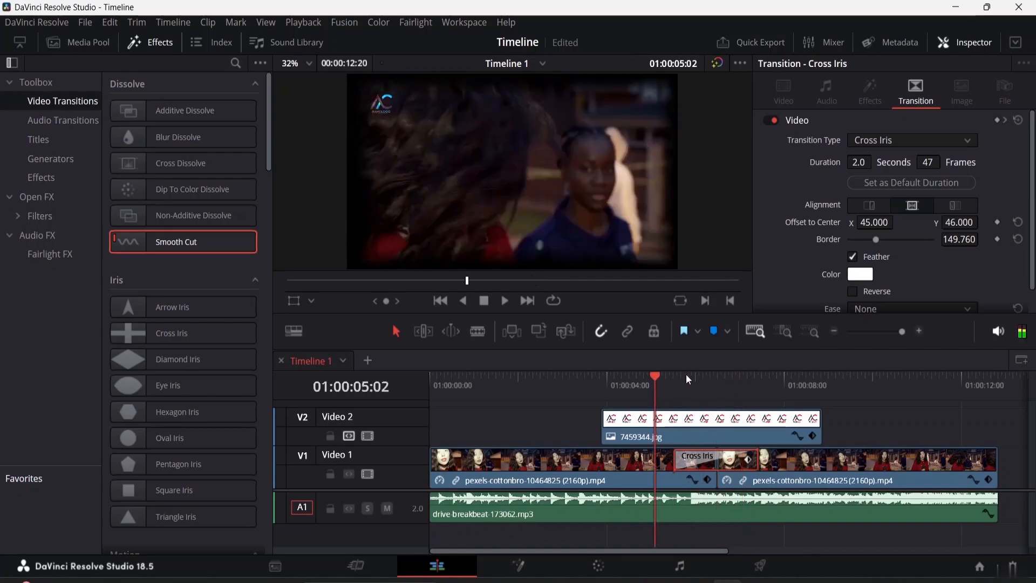
pyautogui.press('space')
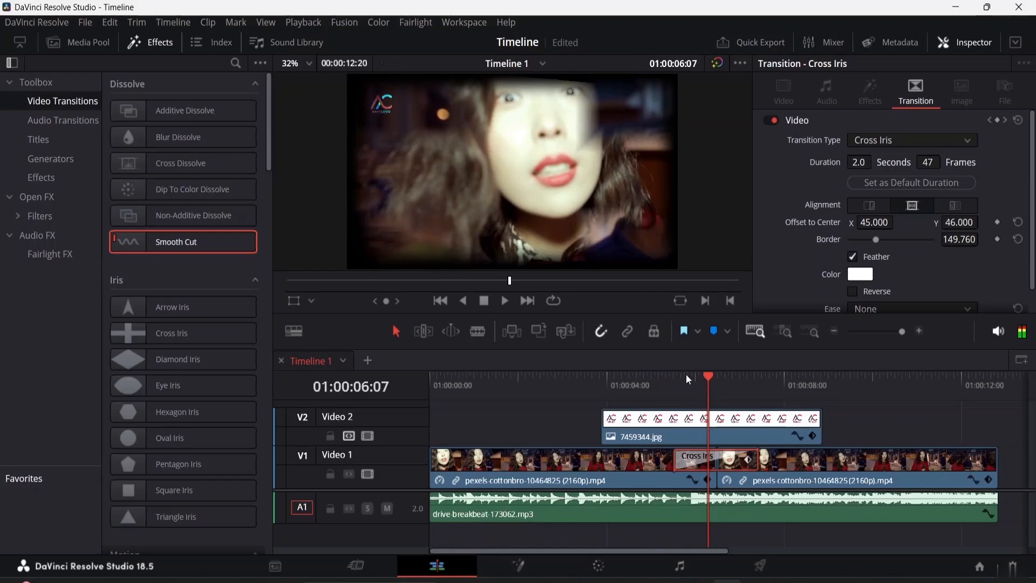
# Step: Set the Cross Iris transition's color to blue (#171bff)
pyautogui.click(861, 274)
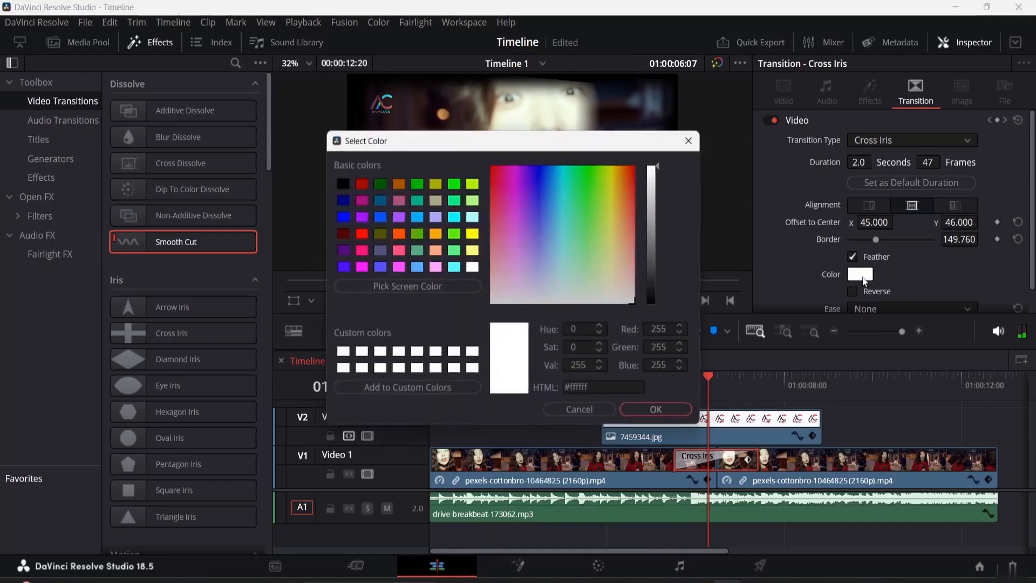
pyautogui.click(539, 174)
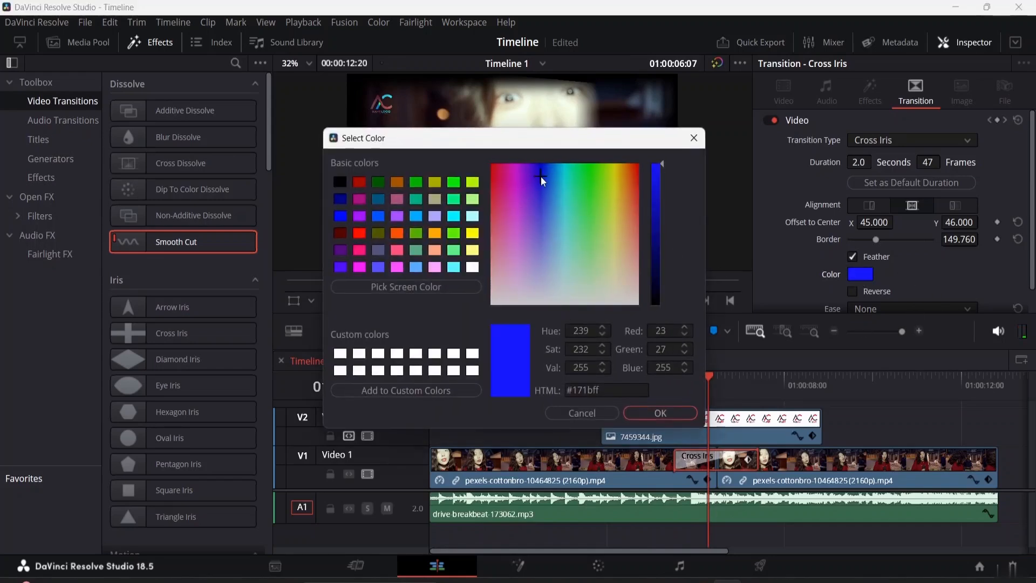
pyautogui.click(660, 413)
# Step: Play the timeline across the Cross Iris transition and scrub through it to check the blue color setting
pyautogui.moveTo(710, 382); pyautogui.dragTo(649, 383)
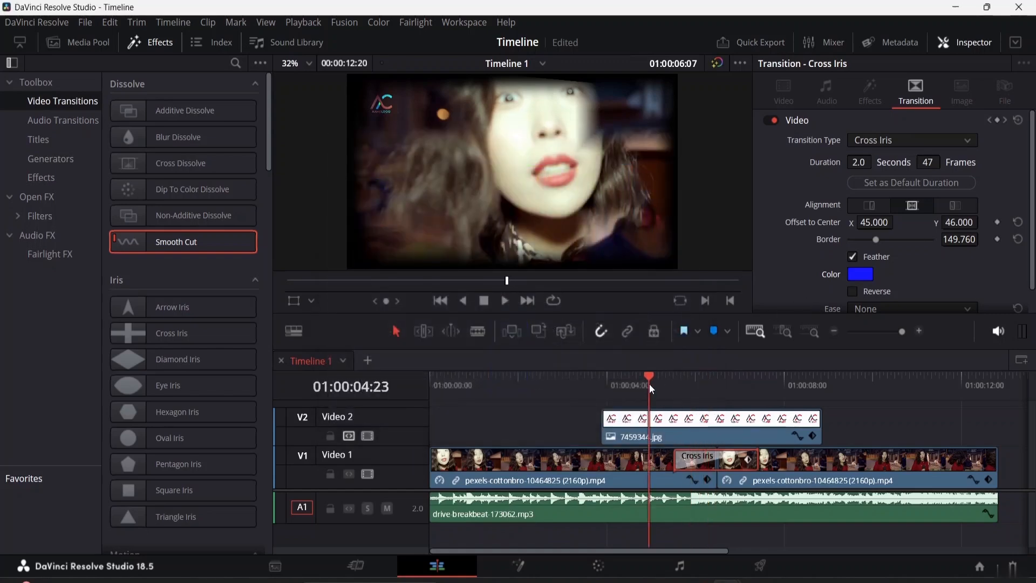
pyautogui.press('space')
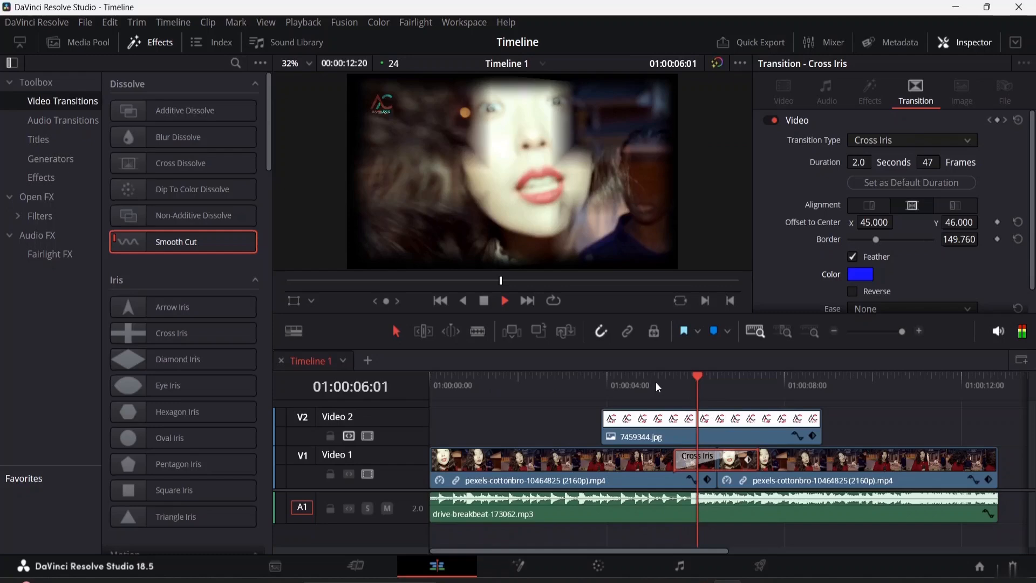
pyautogui.moveTo(712, 382); pyautogui.dragTo(726, 400)
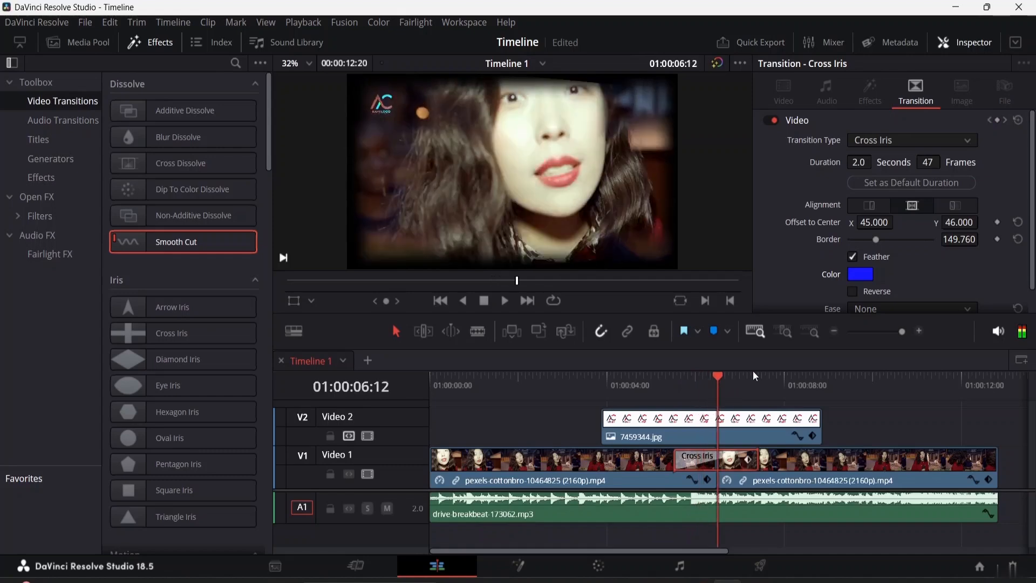
# Step: Enable Reverse for the Cross Iris transition and play it from just before its start
pyautogui.scroll(-1, 868, 282)
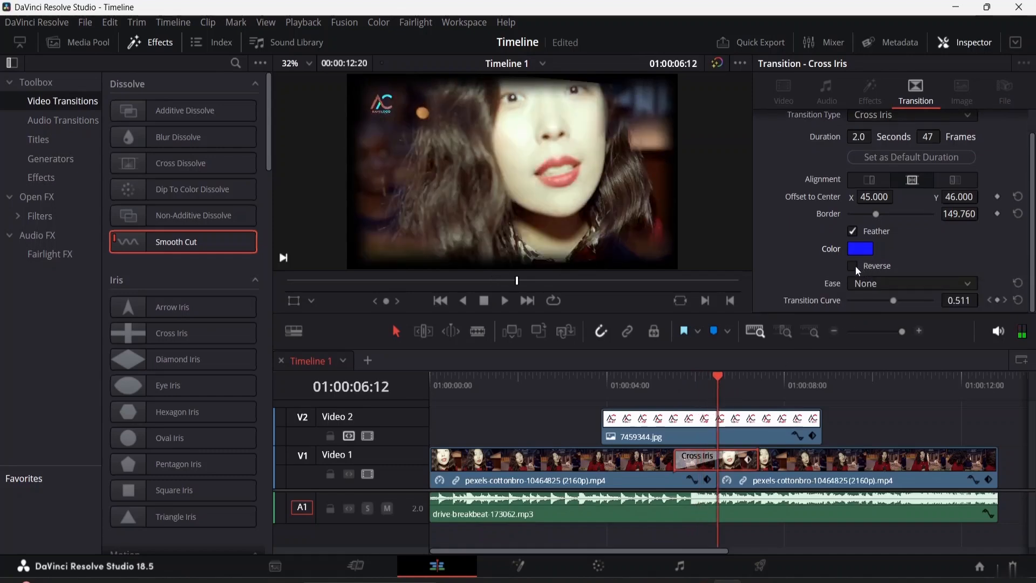
pyautogui.click(855, 267)
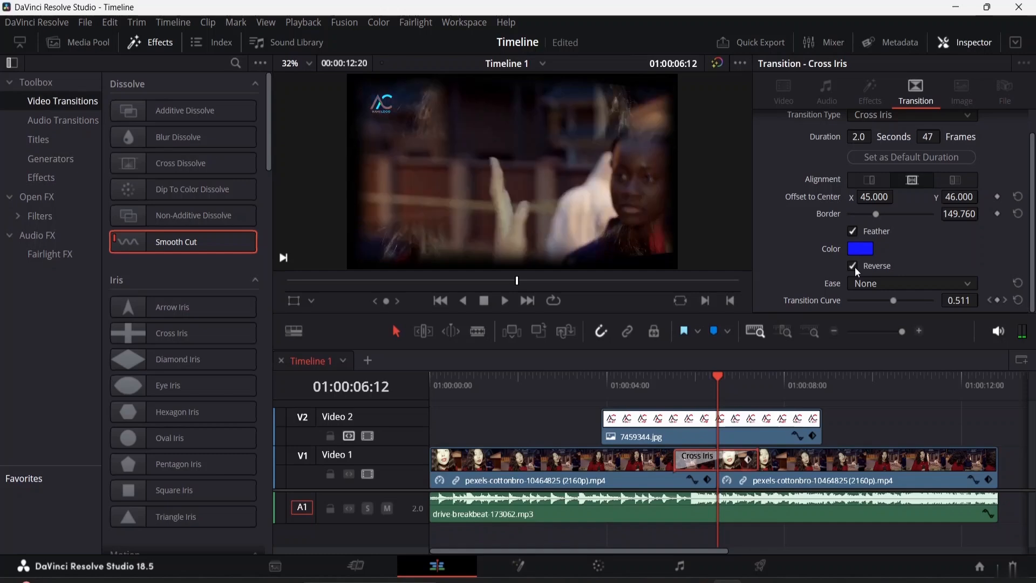
pyautogui.moveTo(719, 376); pyautogui.dragTo(646, 381)
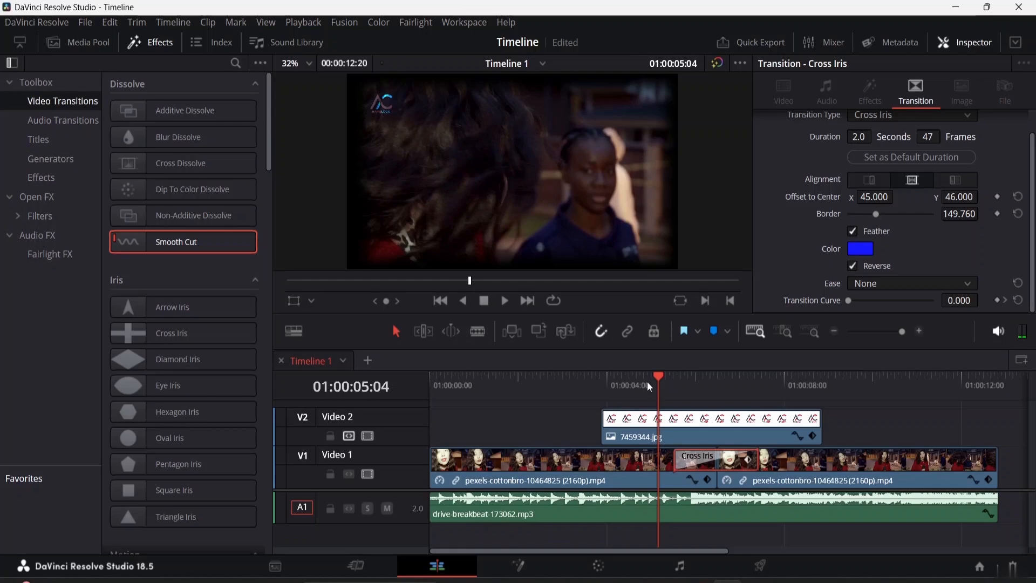
pyautogui.press('space')
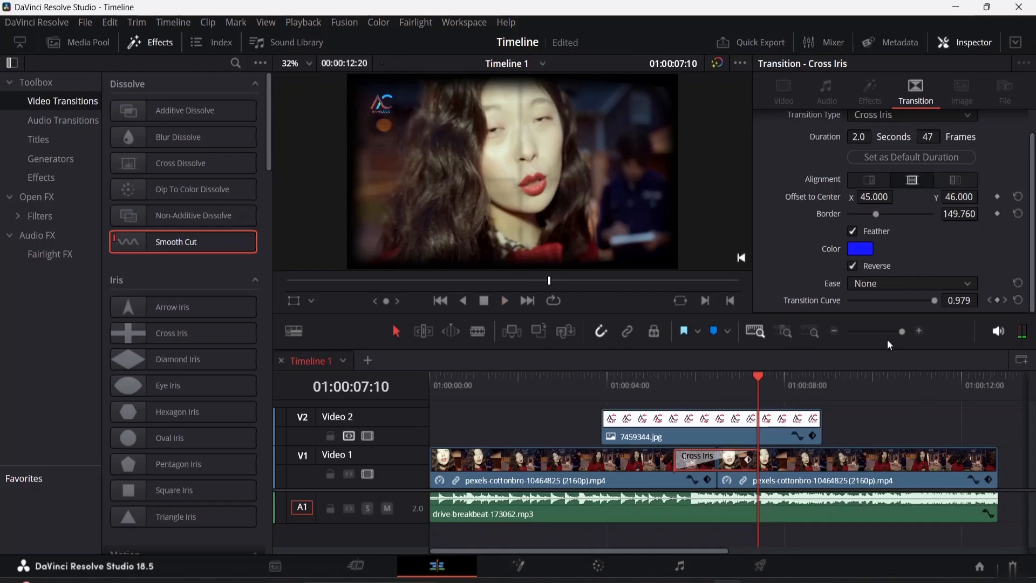
# Step: Set the Cross Iris transition's Ease to In & Out and play through the transition
pyautogui.click(895, 281)
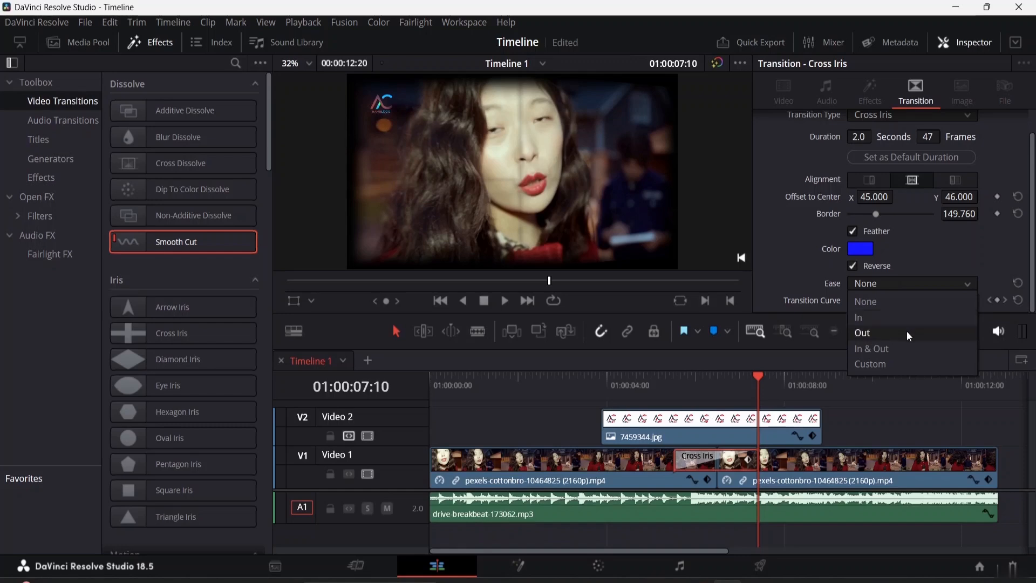
pyautogui.click(894, 348)
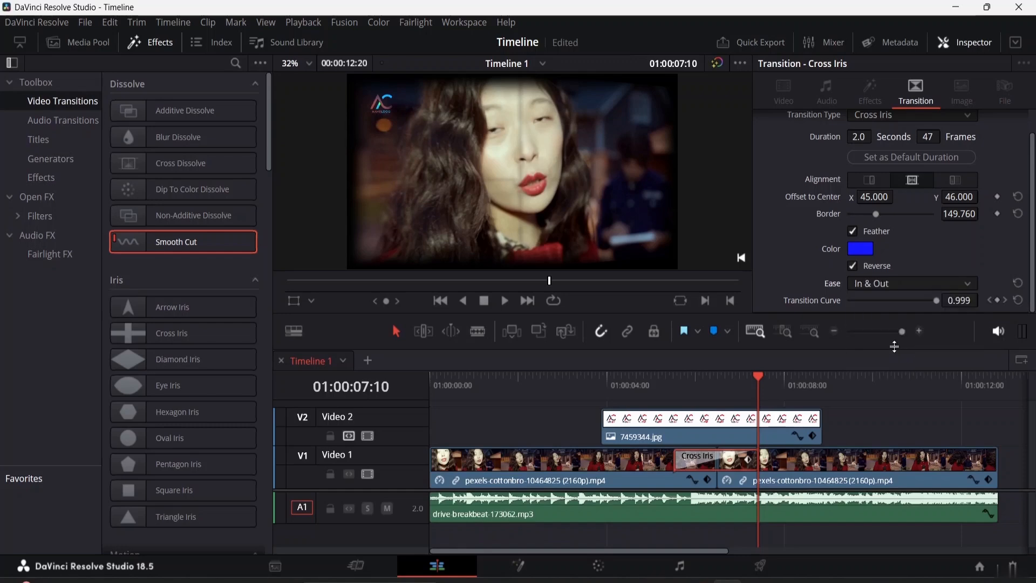
pyautogui.moveTo(758, 382); pyautogui.dragTo(672, 379)
pyautogui.press('space')
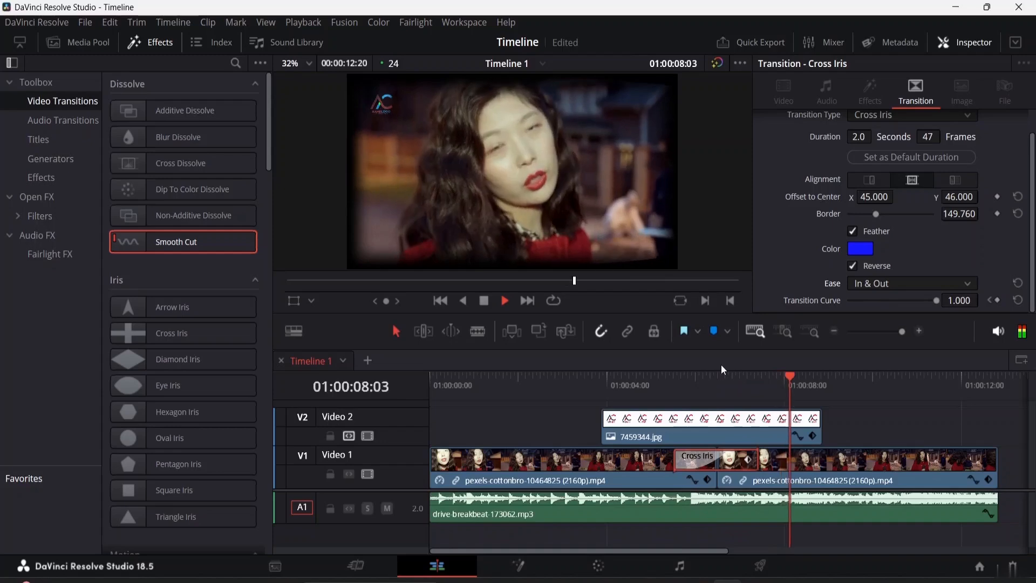
pyautogui.press('space')
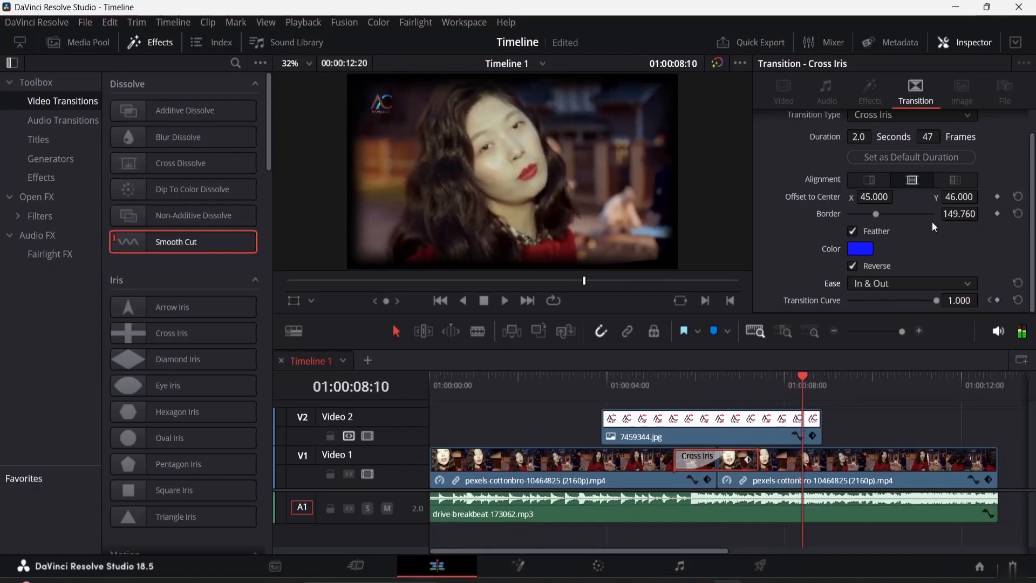
# Step: Lower the Transition Curve to 0.580 at 01:00:08:10 and raise it to 0.733 at 01:00:05:12
pyautogui.moveTo(937, 300); pyautogui.dragTo(899, 300)
pyautogui.moveTo(805, 378); pyautogui.dragTo(671, 389)
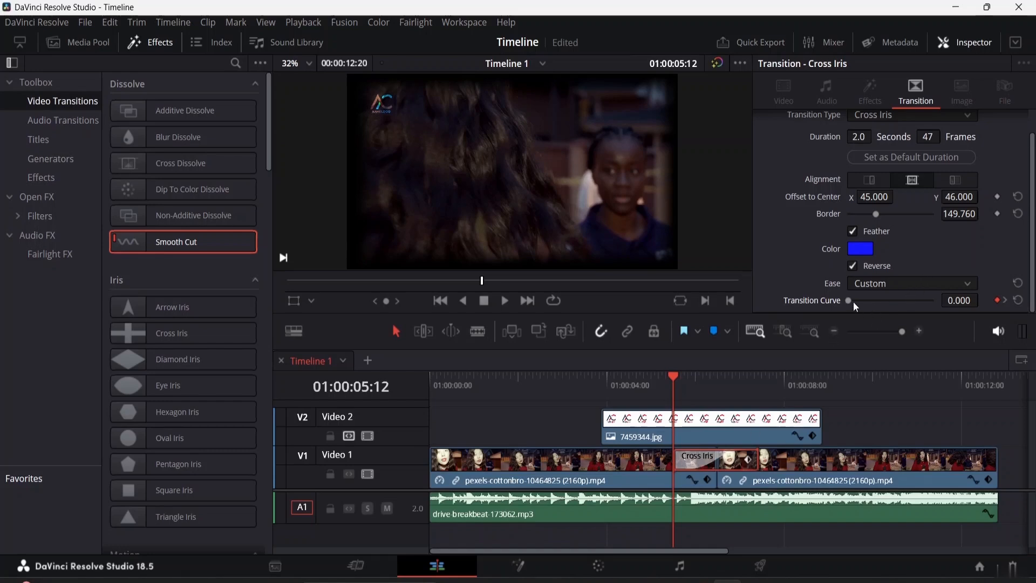
pyautogui.moveTo(849, 300); pyautogui.dragTo(911, 308)
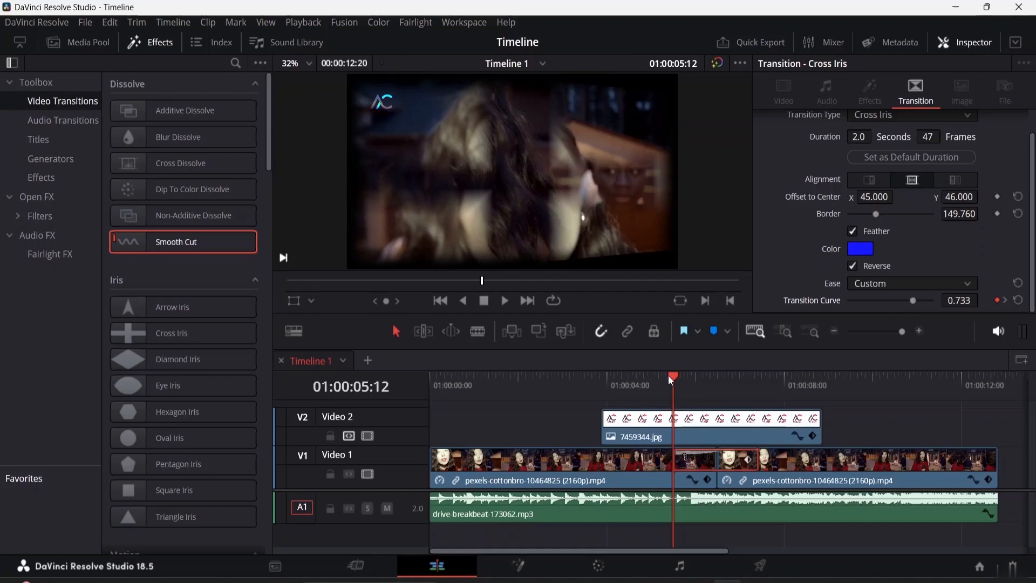
# Step: Play the Cross Iris transition from 01:00:05:00 to check the customized curve
pyautogui.click(651, 375)
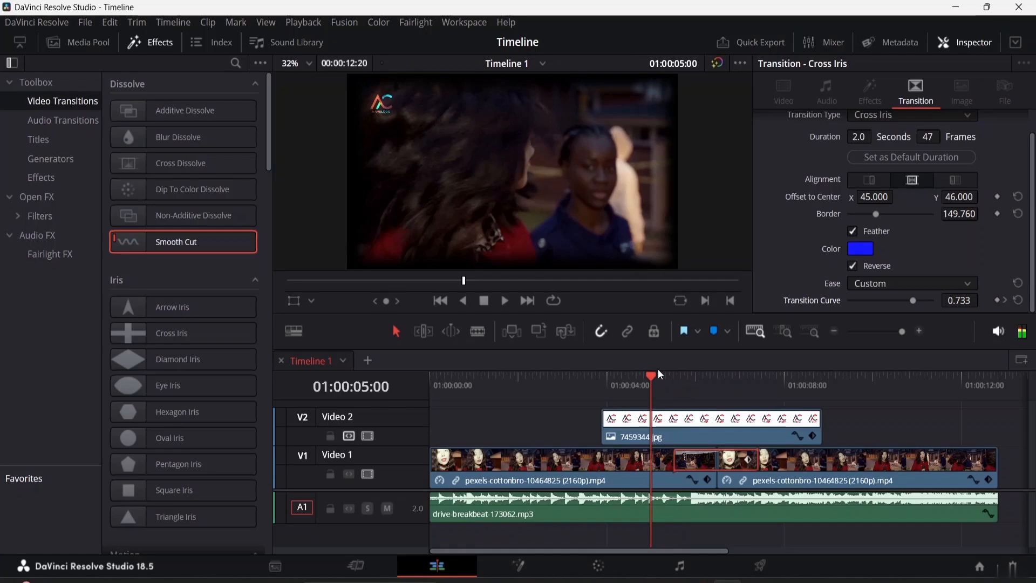
pyautogui.press('space')
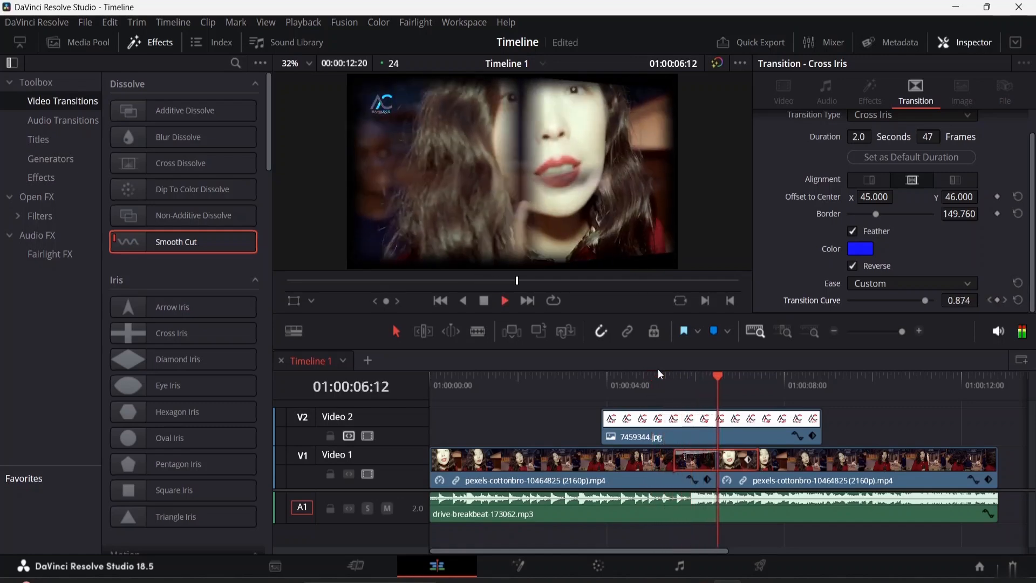
pyautogui.press('space')
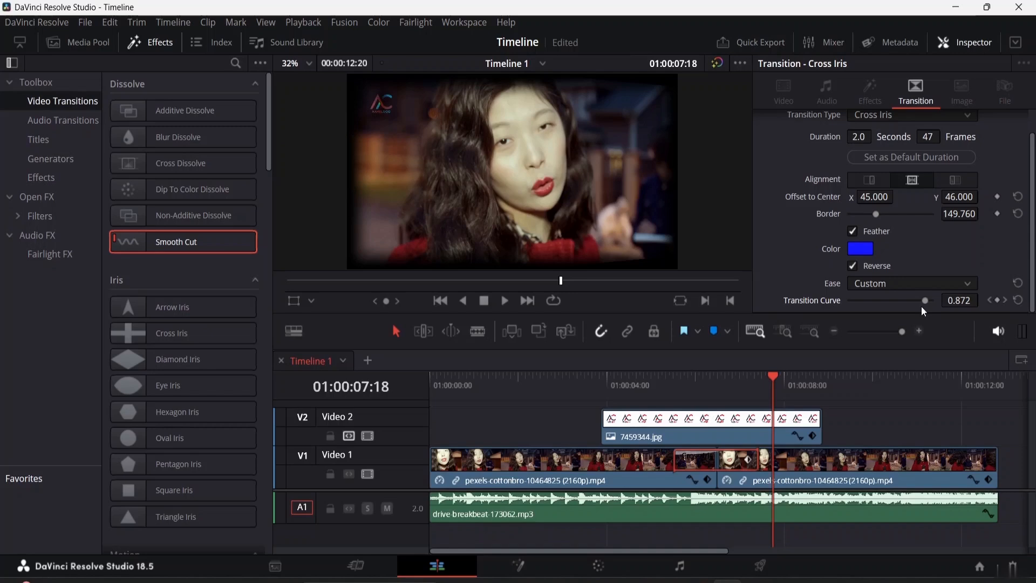
# Step: Raise the Transition Curve at 01:00:07:18 and replay the timeline from 01:00:04:16 across the transition
pyautogui.moveTo(924, 306); pyautogui.dragTo(973, 295)
pyautogui.moveTo(775, 375); pyautogui.dragTo(636, 381)
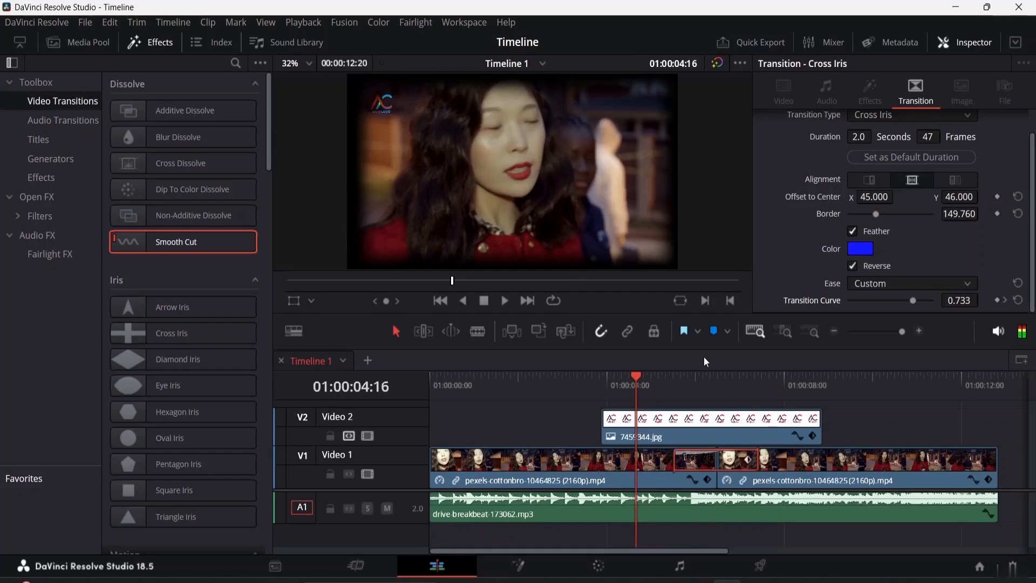
pyautogui.press('space')
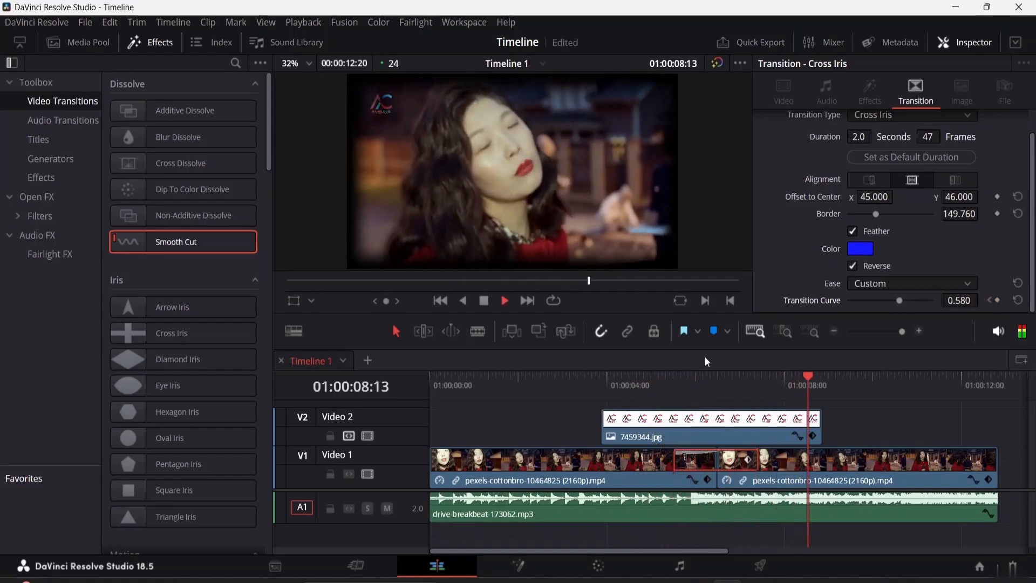
pyautogui.press('space')
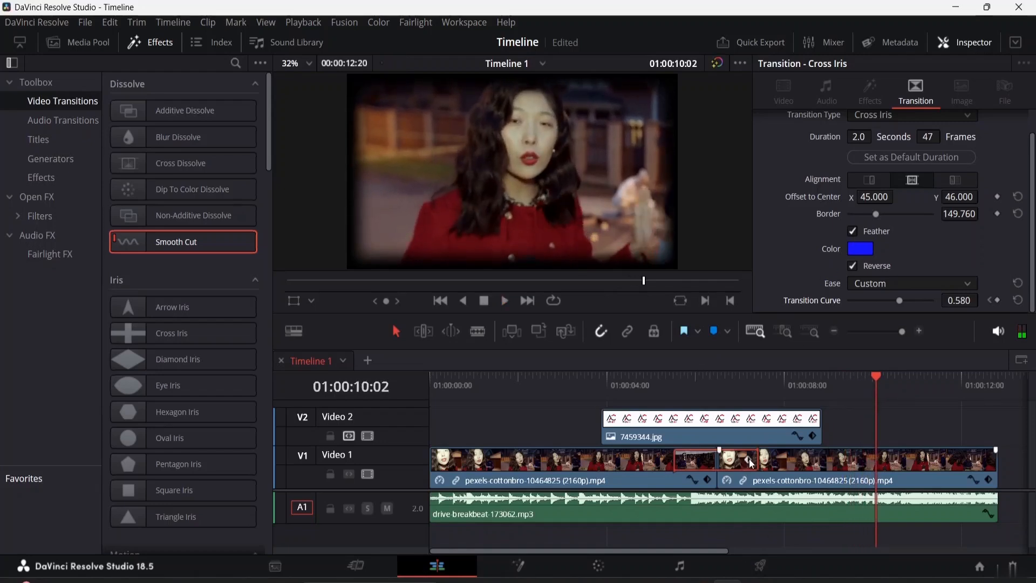
# Step: Remove the Transition Curve keyframe at 01:00:08:10 and reset the curve to its default
pyautogui.click(989, 300)
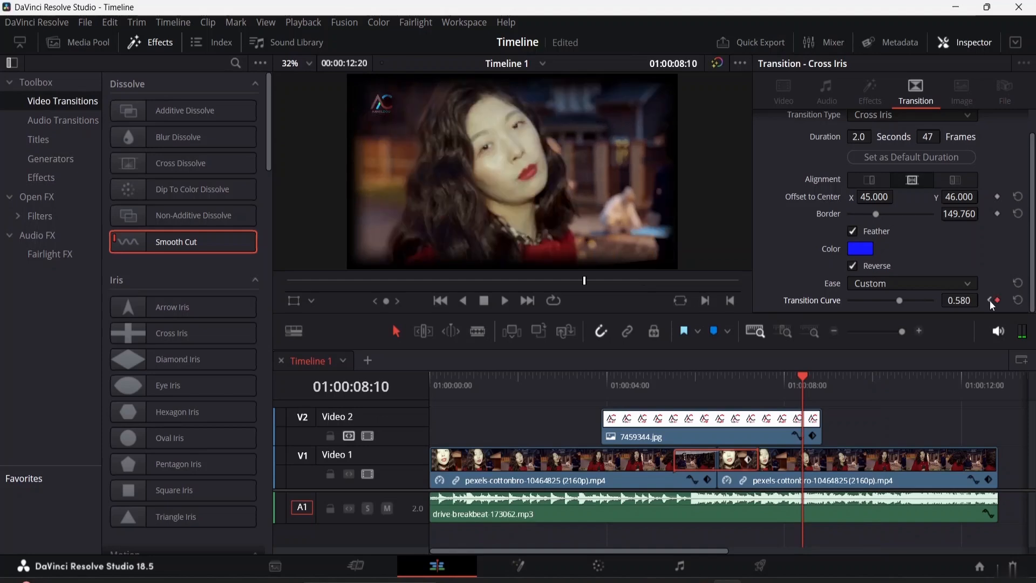
pyautogui.click(997, 300)
pyautogui.moveTo(798, 375); pyautogui.dragTo(637, 378)
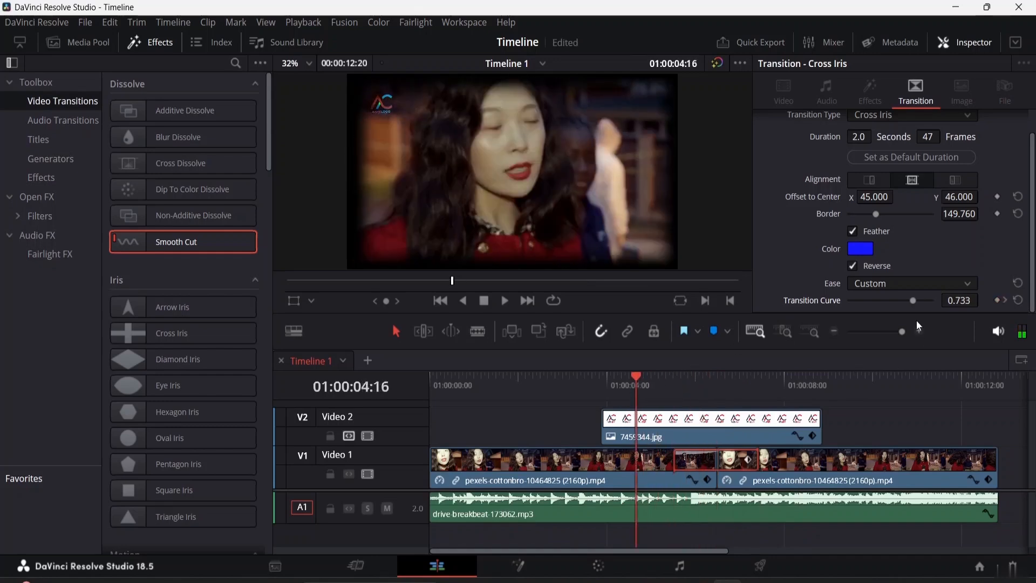
pyautogui.moveTo(913, 300); pyautogui.dragTo(941, 300)
pyautogui.click(1018, 300)
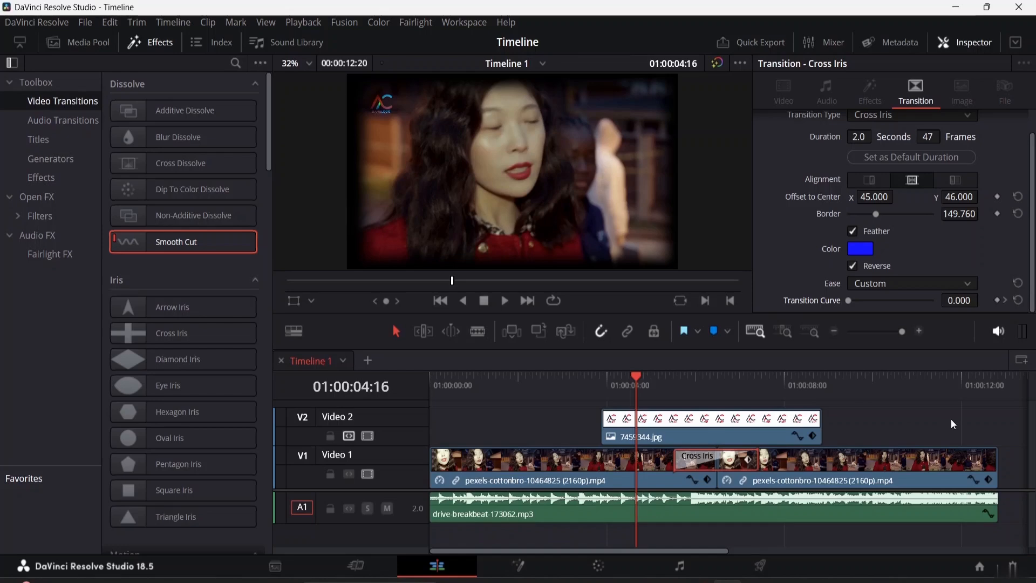
# Step: Play the Cross Iris transition with its reset curve and review all of its settings
pyautogui.press('space')
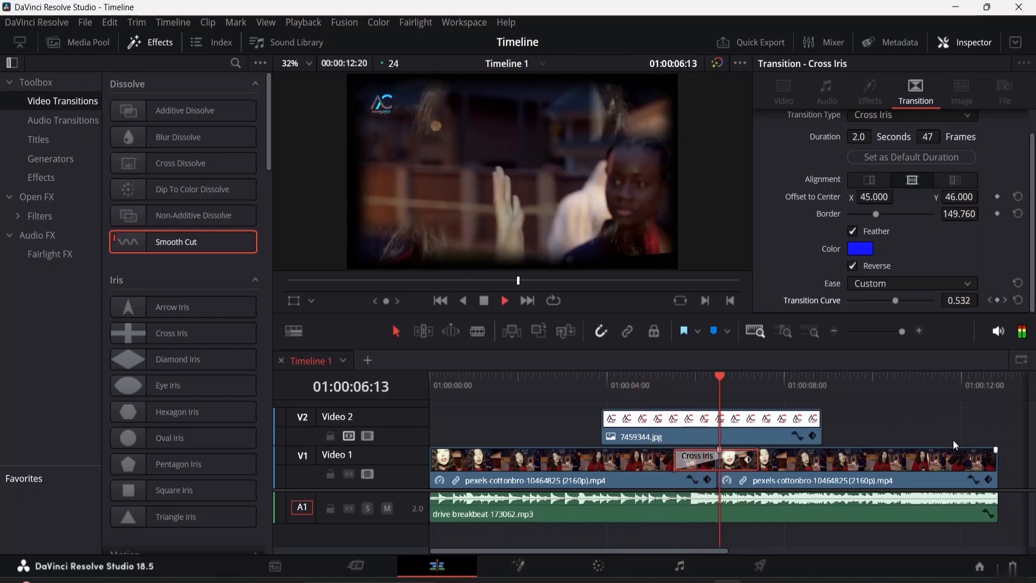
pyautogui.press('space')
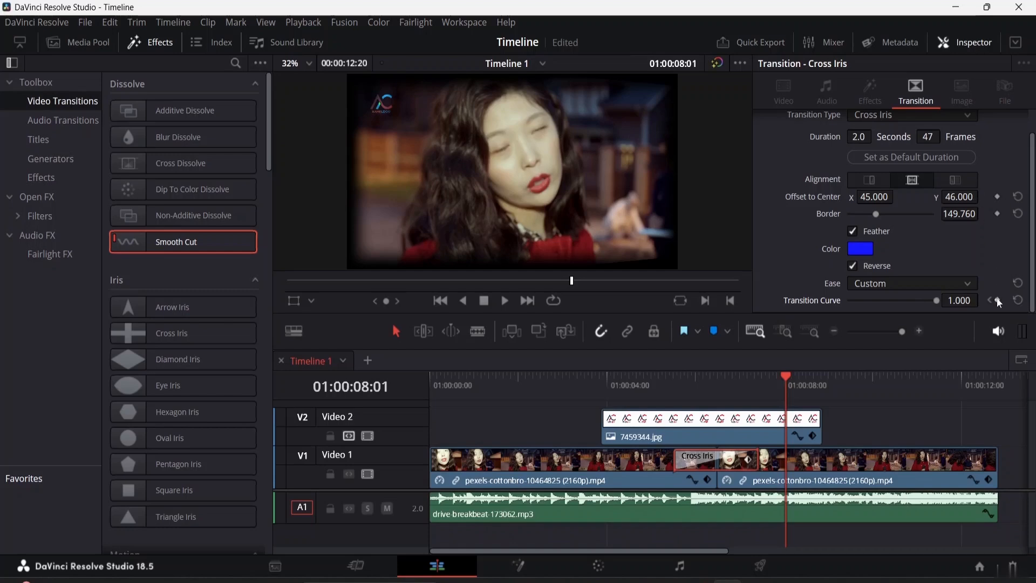
pyautogui.scroll(1, 946, 215)
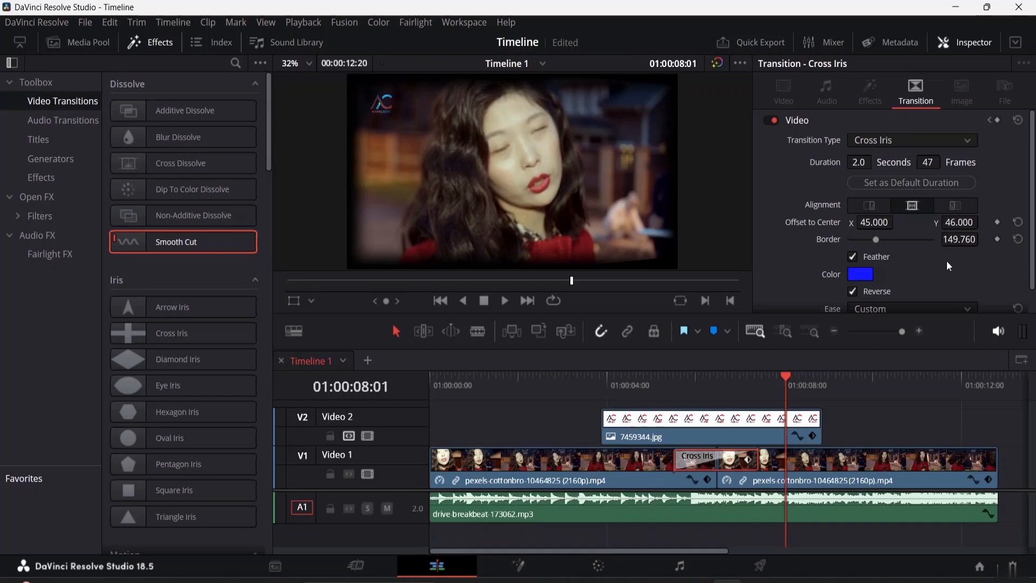
pyautogui.scroll(-1, 904, 192)
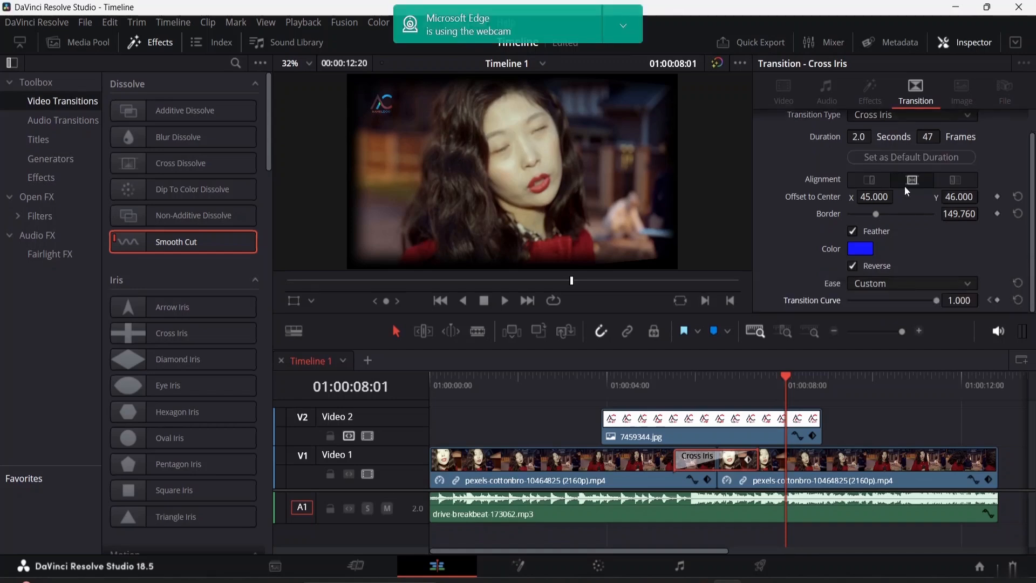
pyautogui.scroll(1, 955, 238)
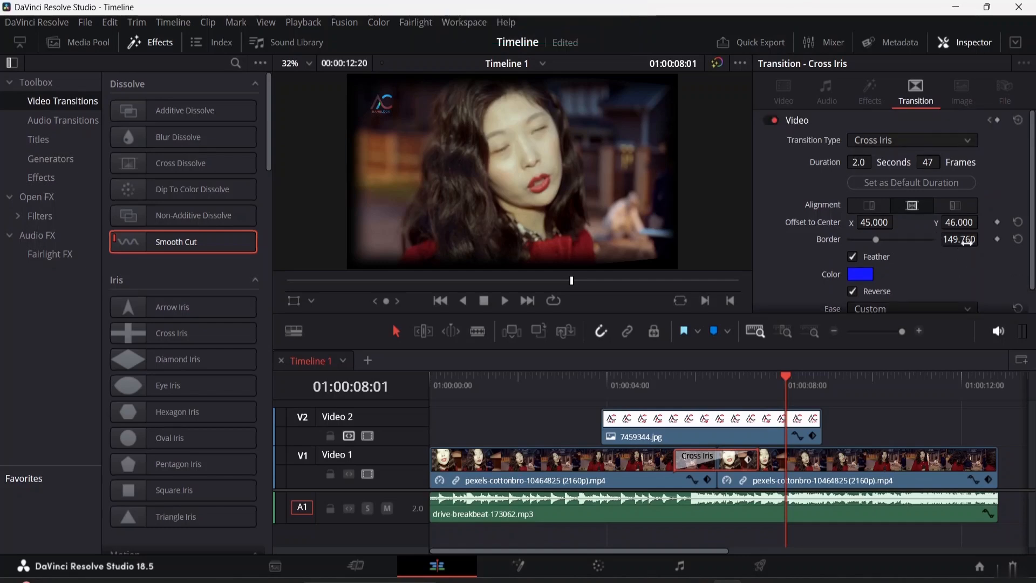
pyautogui.scroll(-1, 915, 178)
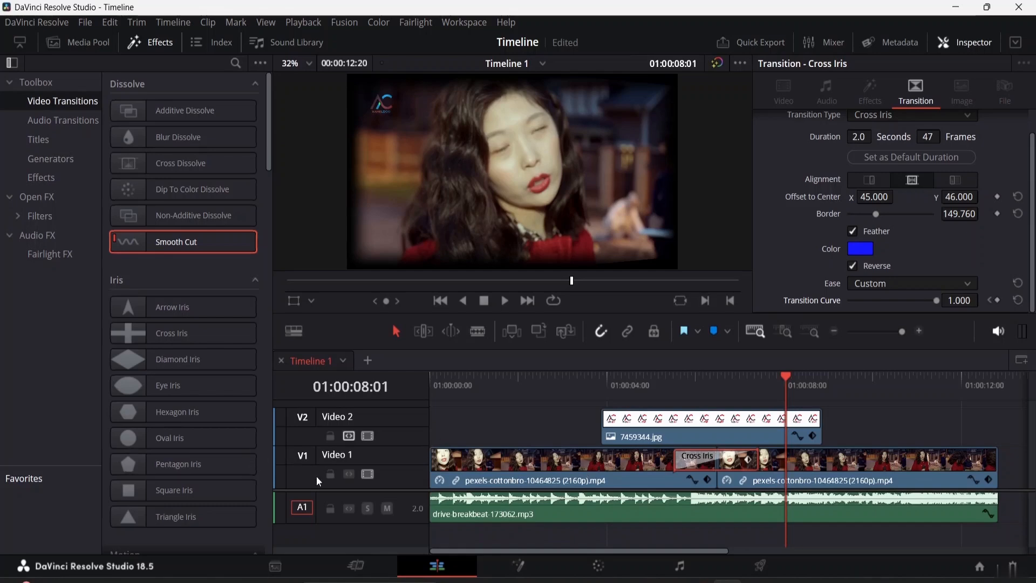
# Step: Split the first video clip near the two-second mark and add a Cross Dissolve transition at the new cut
pyautogui.click(483, 335)
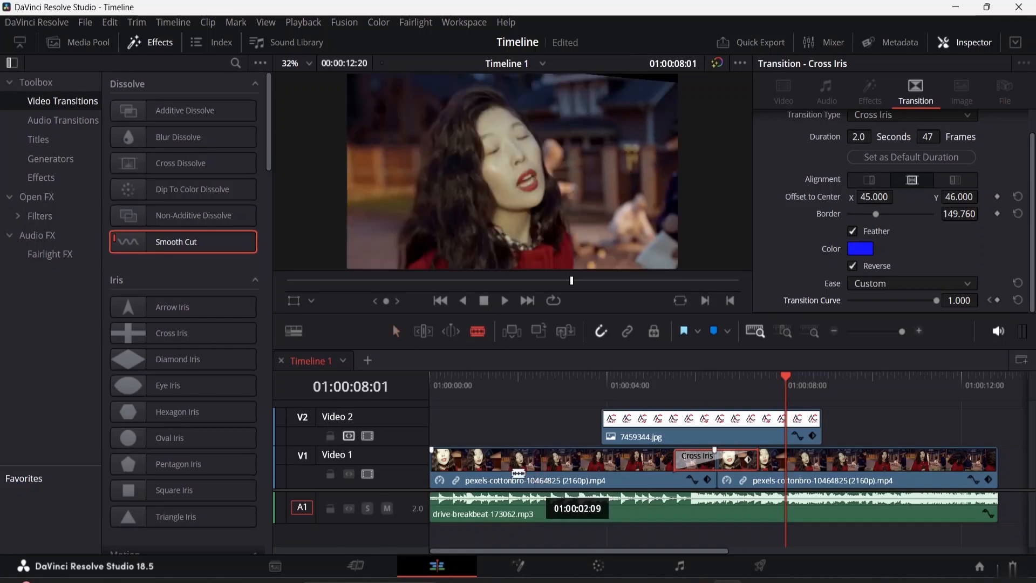
pyautogui.click(511, 465)
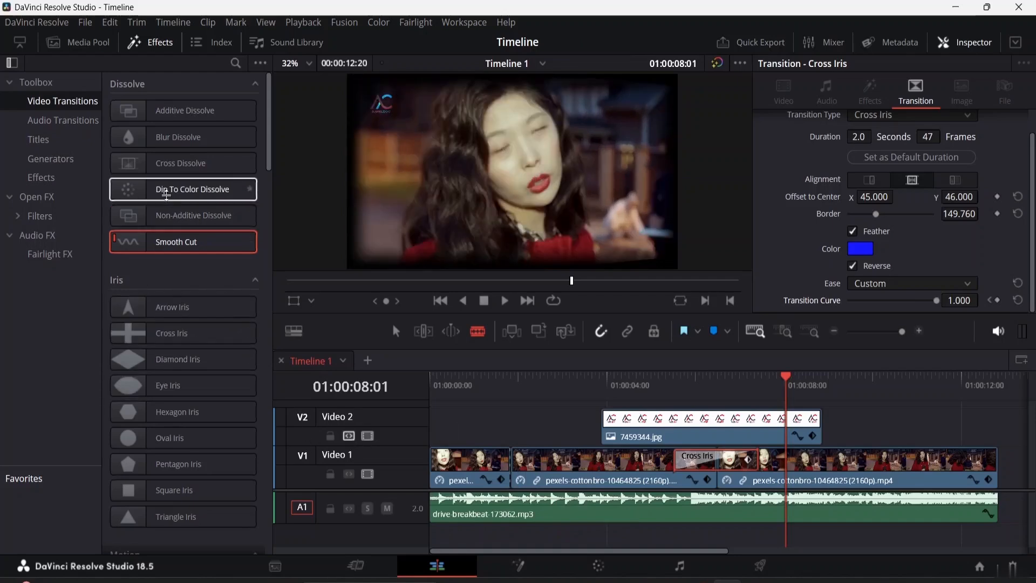
pyautogui.moveTo(149, 163); pyautogui.dragTo(543, 471)
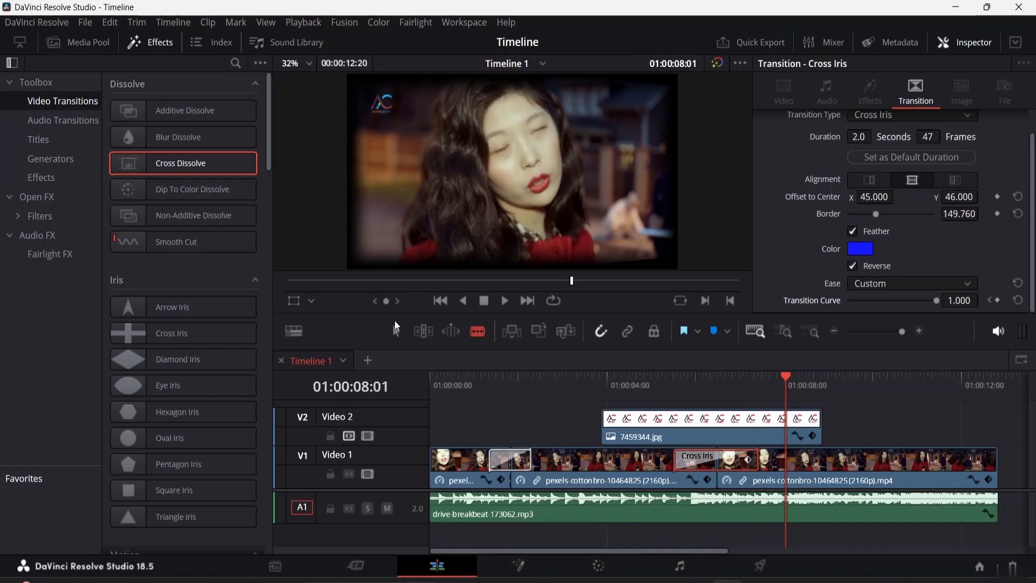
# Step: Return to the selection tool and select the Cross Dissolve transition on the timeline to show its settings
pyautogui.press('a')
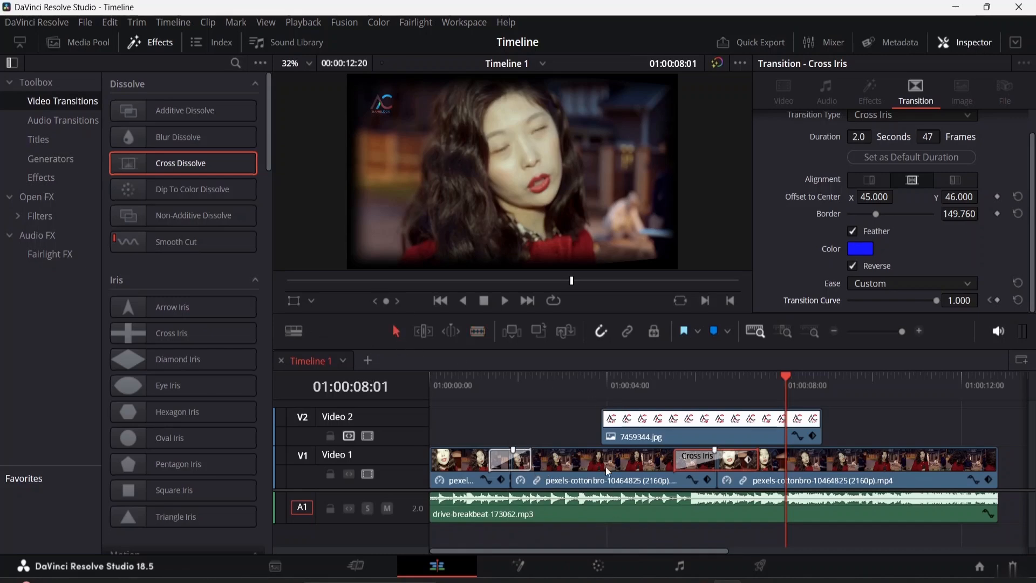
pyautogui.click(510, 462)
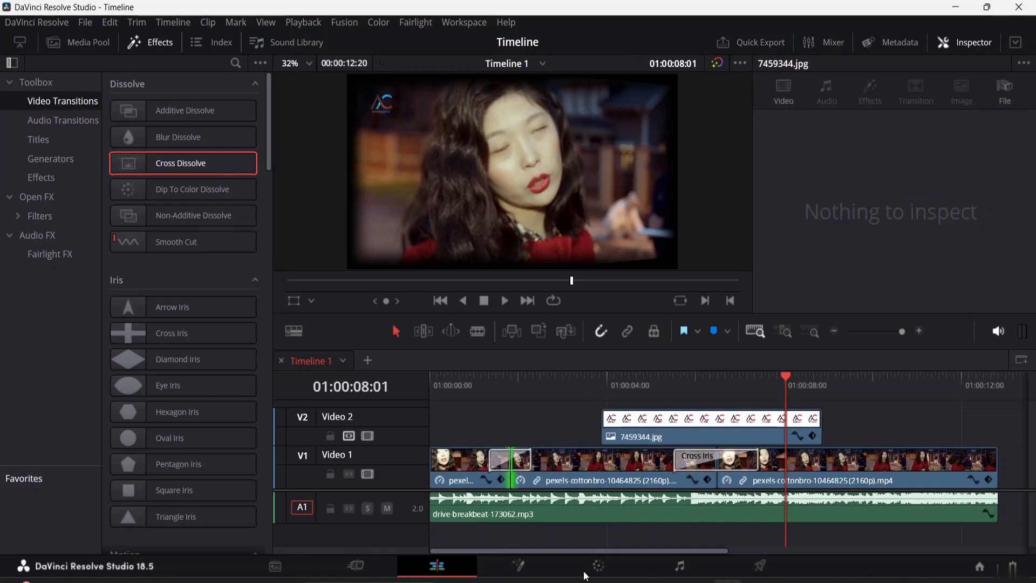
pyautogui.click(499, 465)
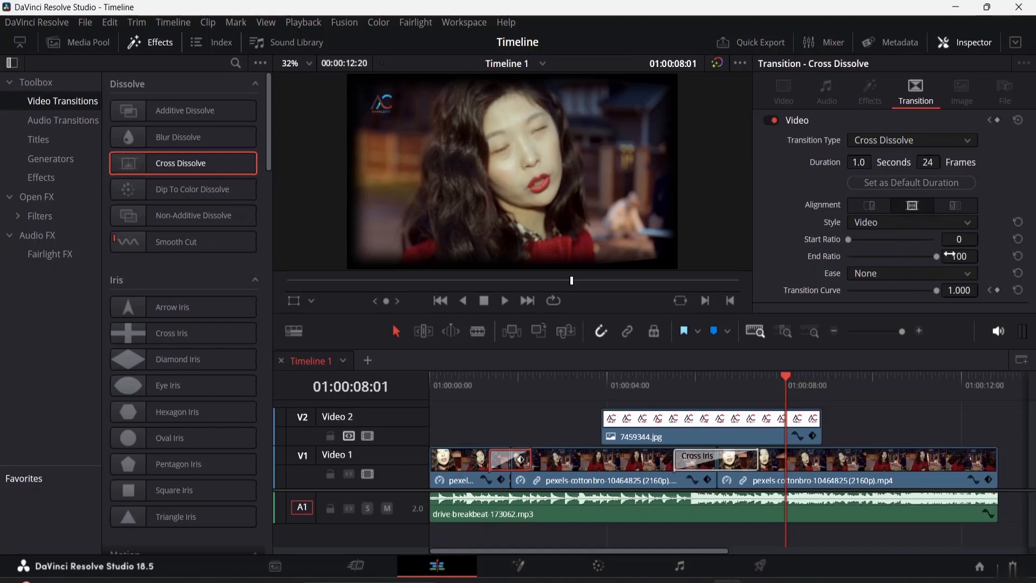
# Step: Review the Cross Dissolve's Style options, keep Video, and set the Start Ratio to 24 and the End Ratio to 73
pyautogui.click(949, 224)
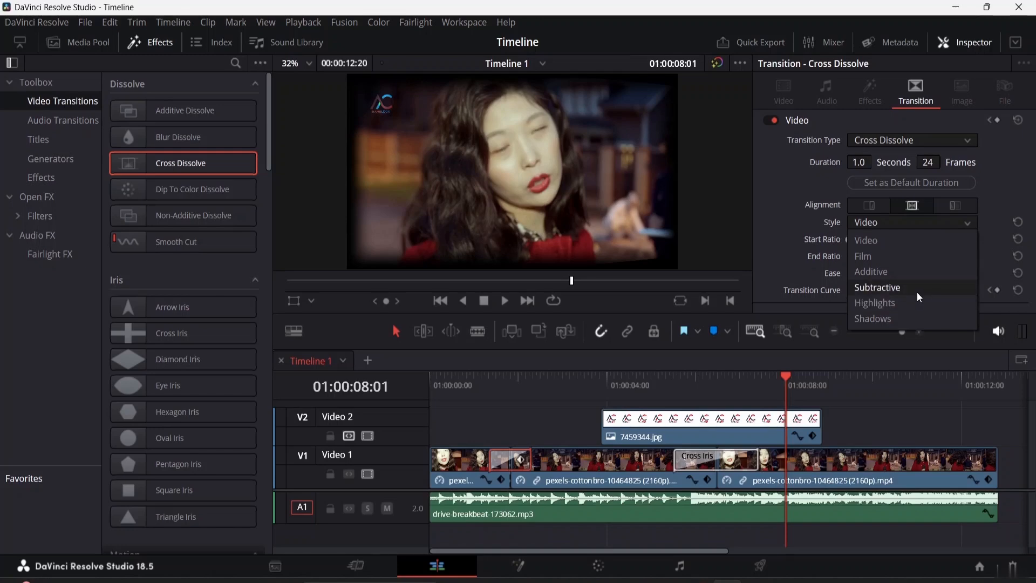
pyautogui.click(918, 223)
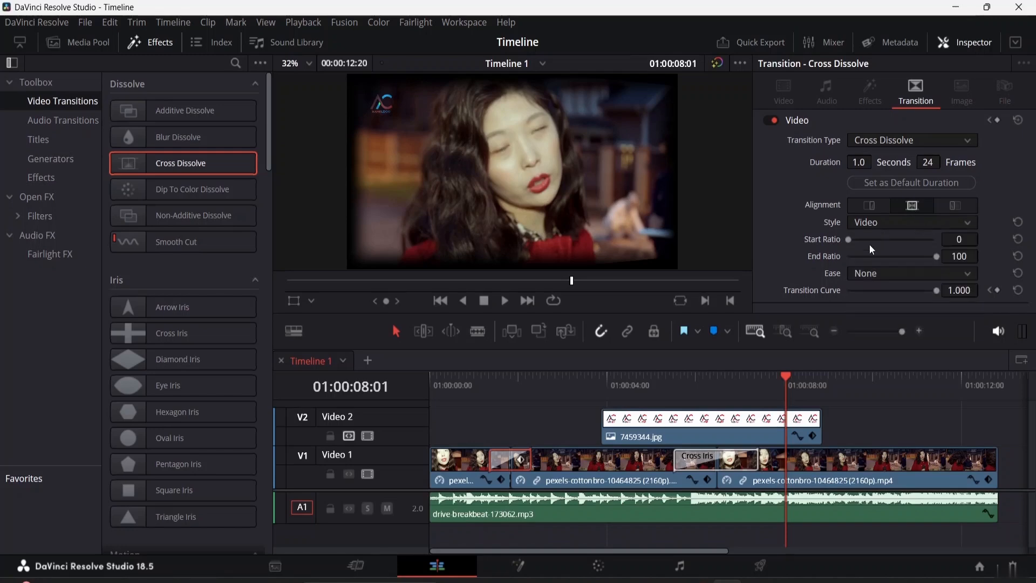
pyautogui.moveTo(852, 240); pyautogui.dragTo(869, 239)
pyautogui.moveTo(785, 385); pyautogui.dragTo(498, 390)
pyautogui.moveTo(936, 256); pyautogui.dragTo(912, 256)
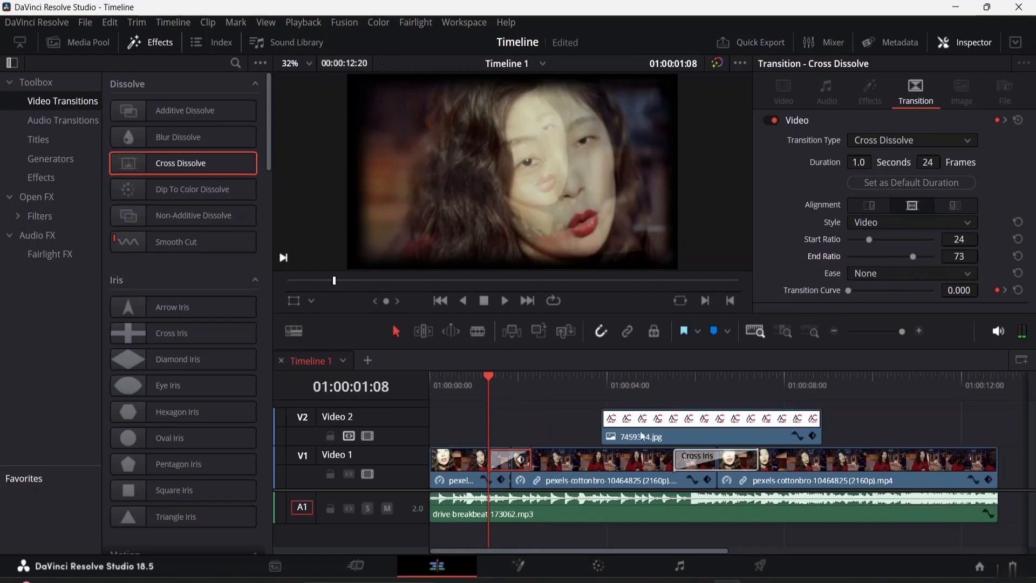
# Step: Play the timeline from just before the Cross Dissolve through its end to preview the changed start and end ratios
pyautogui.moveTo(487, 377); pyautogui.dragTo(470, 377)
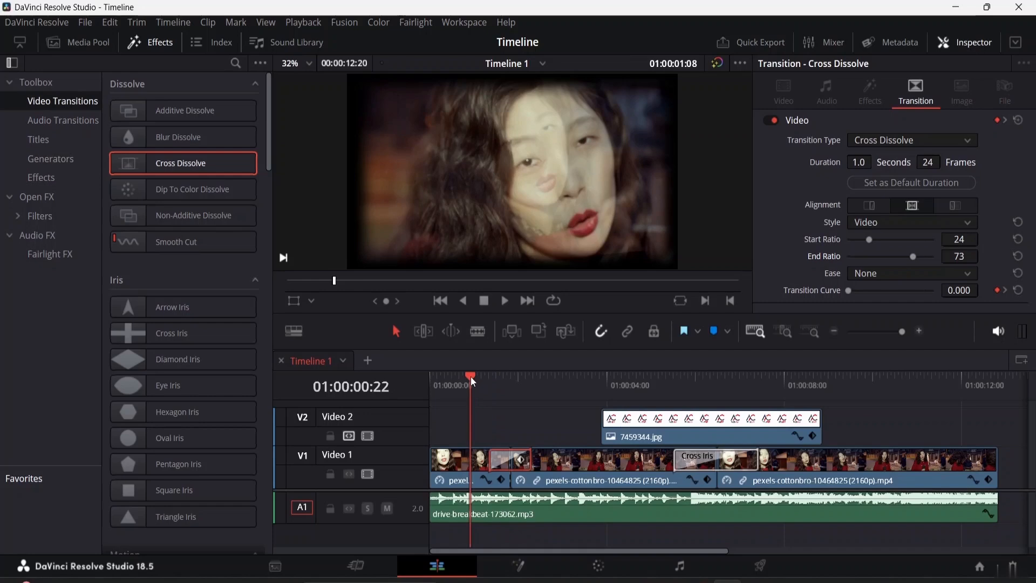
pyautogui.press('space')
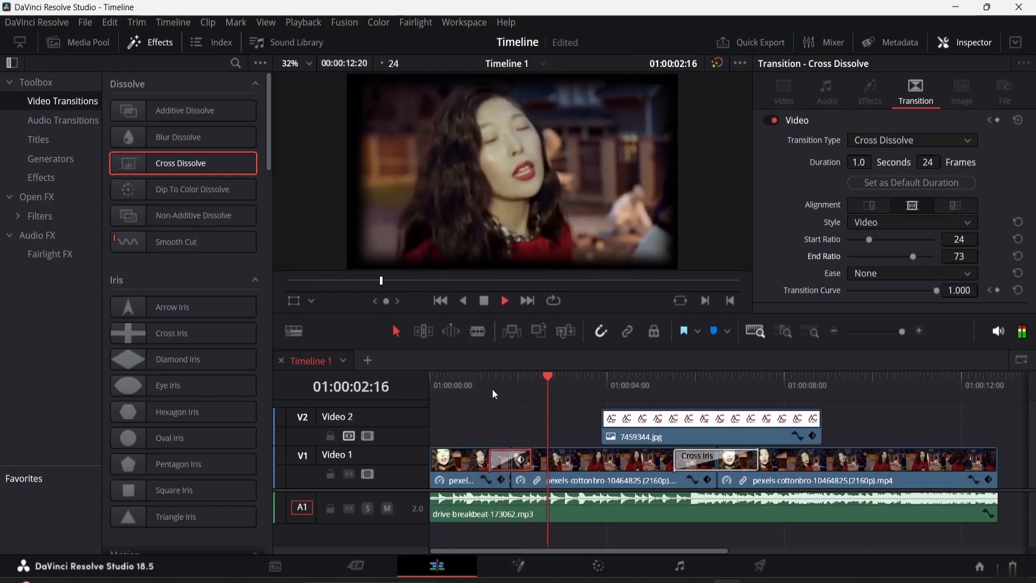
pyautogui.press('space')
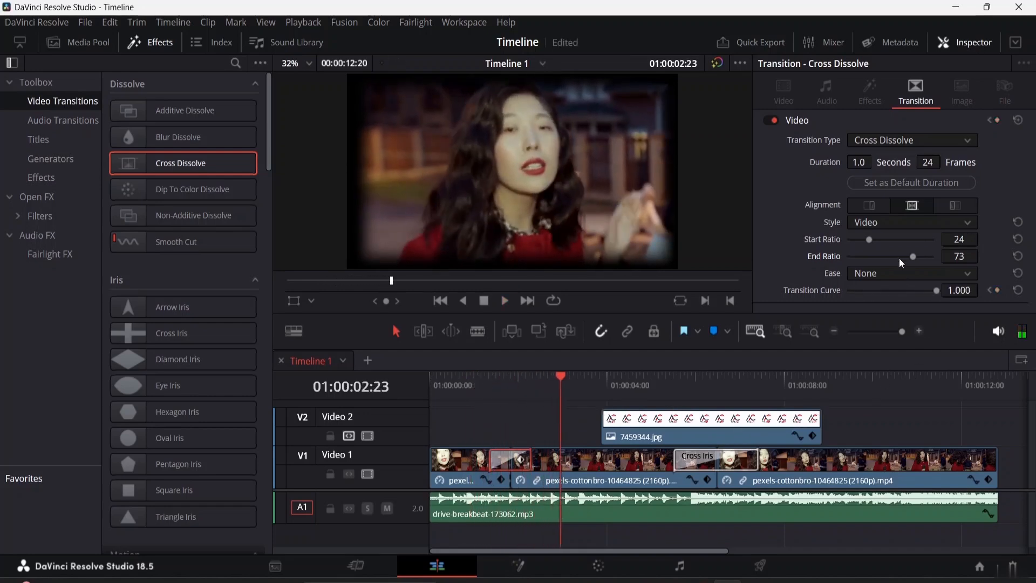